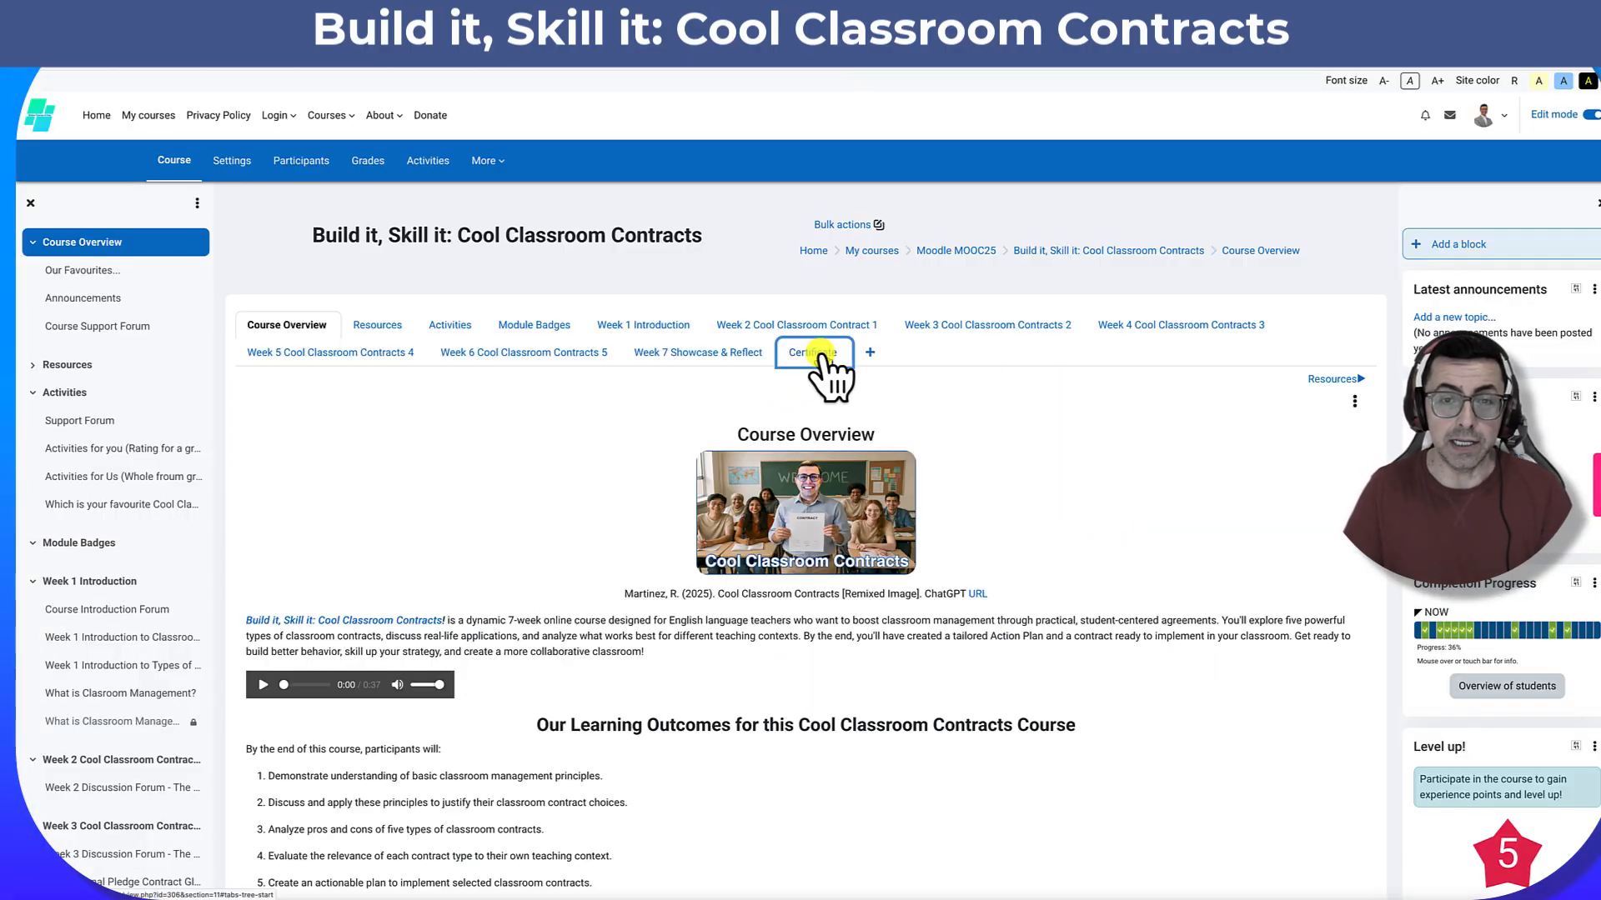
- Open the settings of the Build it, Skill it: Cool Classroom Contracts certificate in the course's Certificate section
click(824, 355)
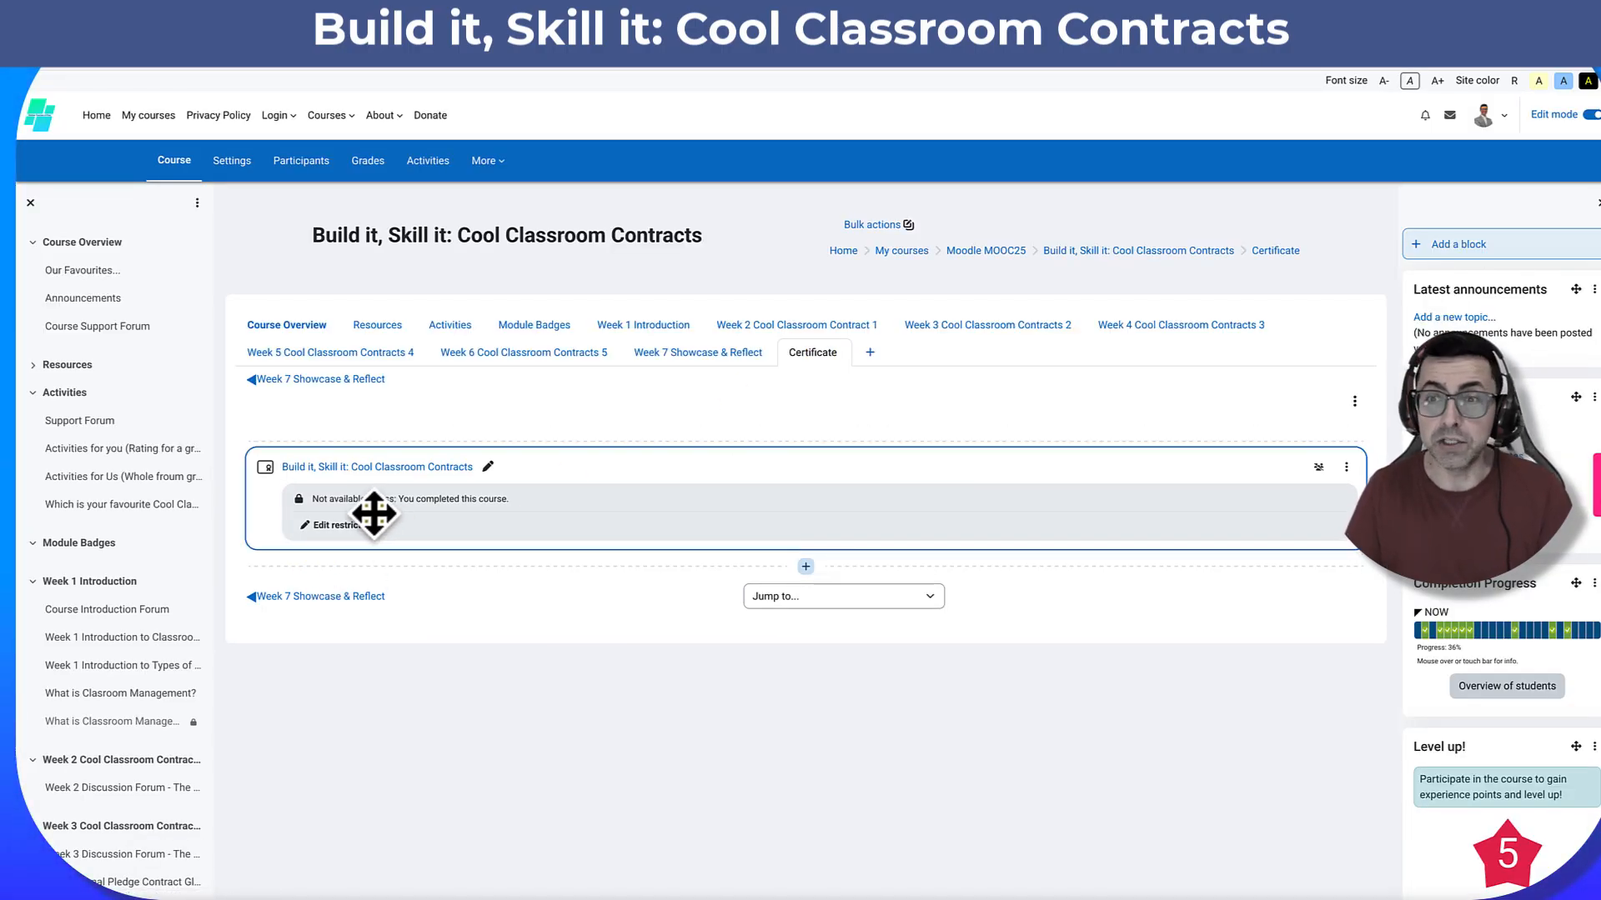
click(1346, 467)
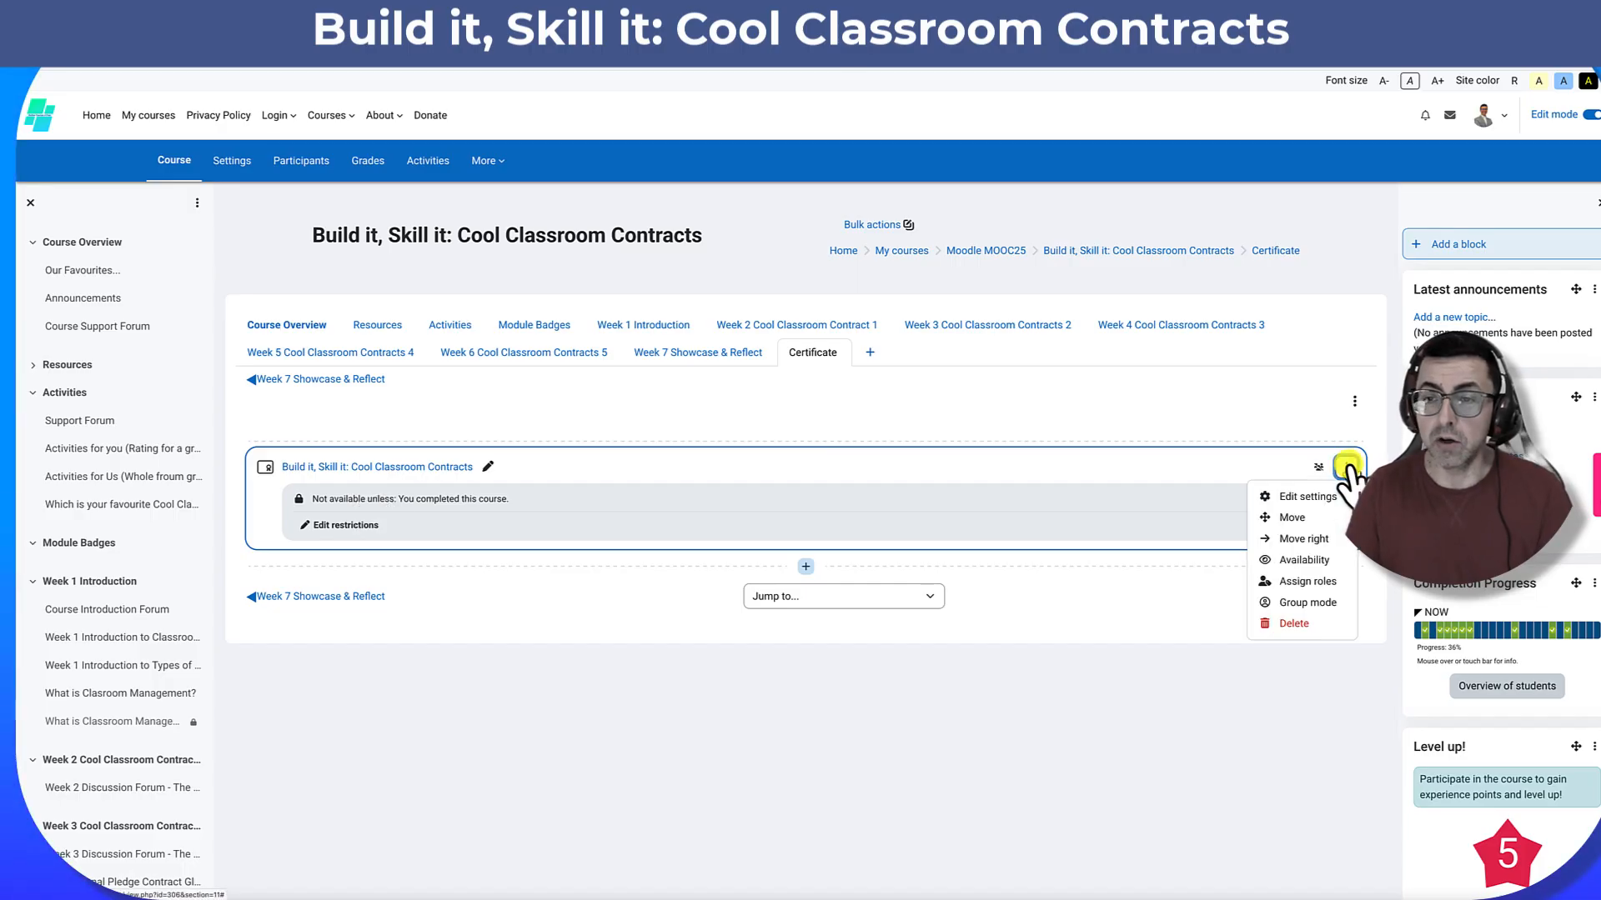
click(1320, 500)
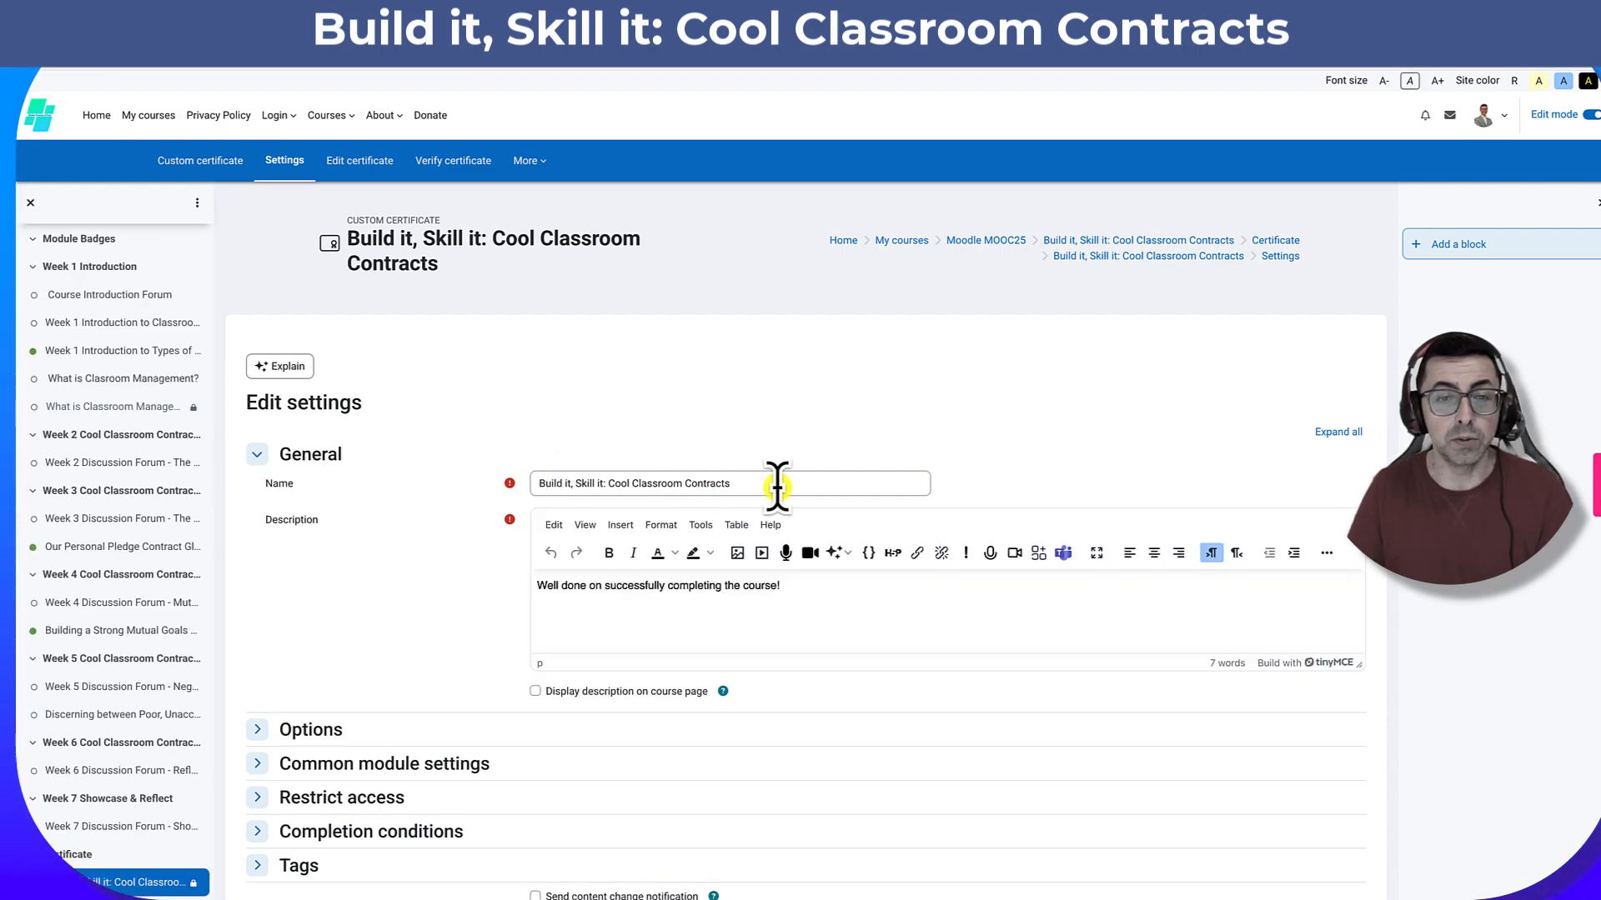
- Review the certificate's general details, delivery and protection options, and common module settings
scroll(775, 486, down, 2)
scroll(777, 488, down, 1)
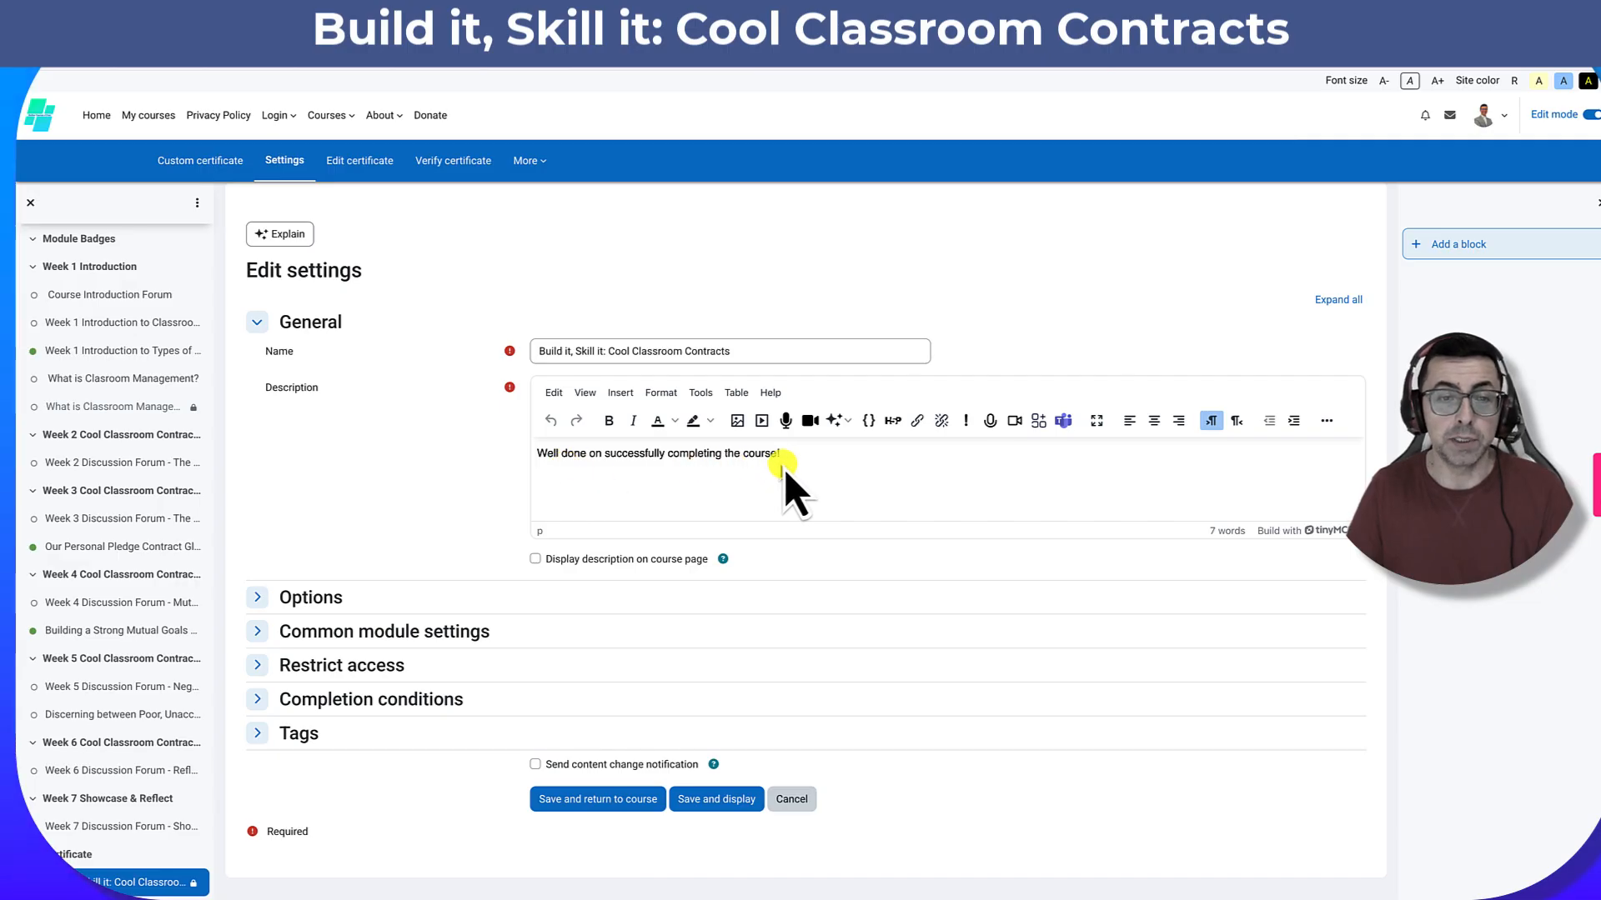
click(258, 599)
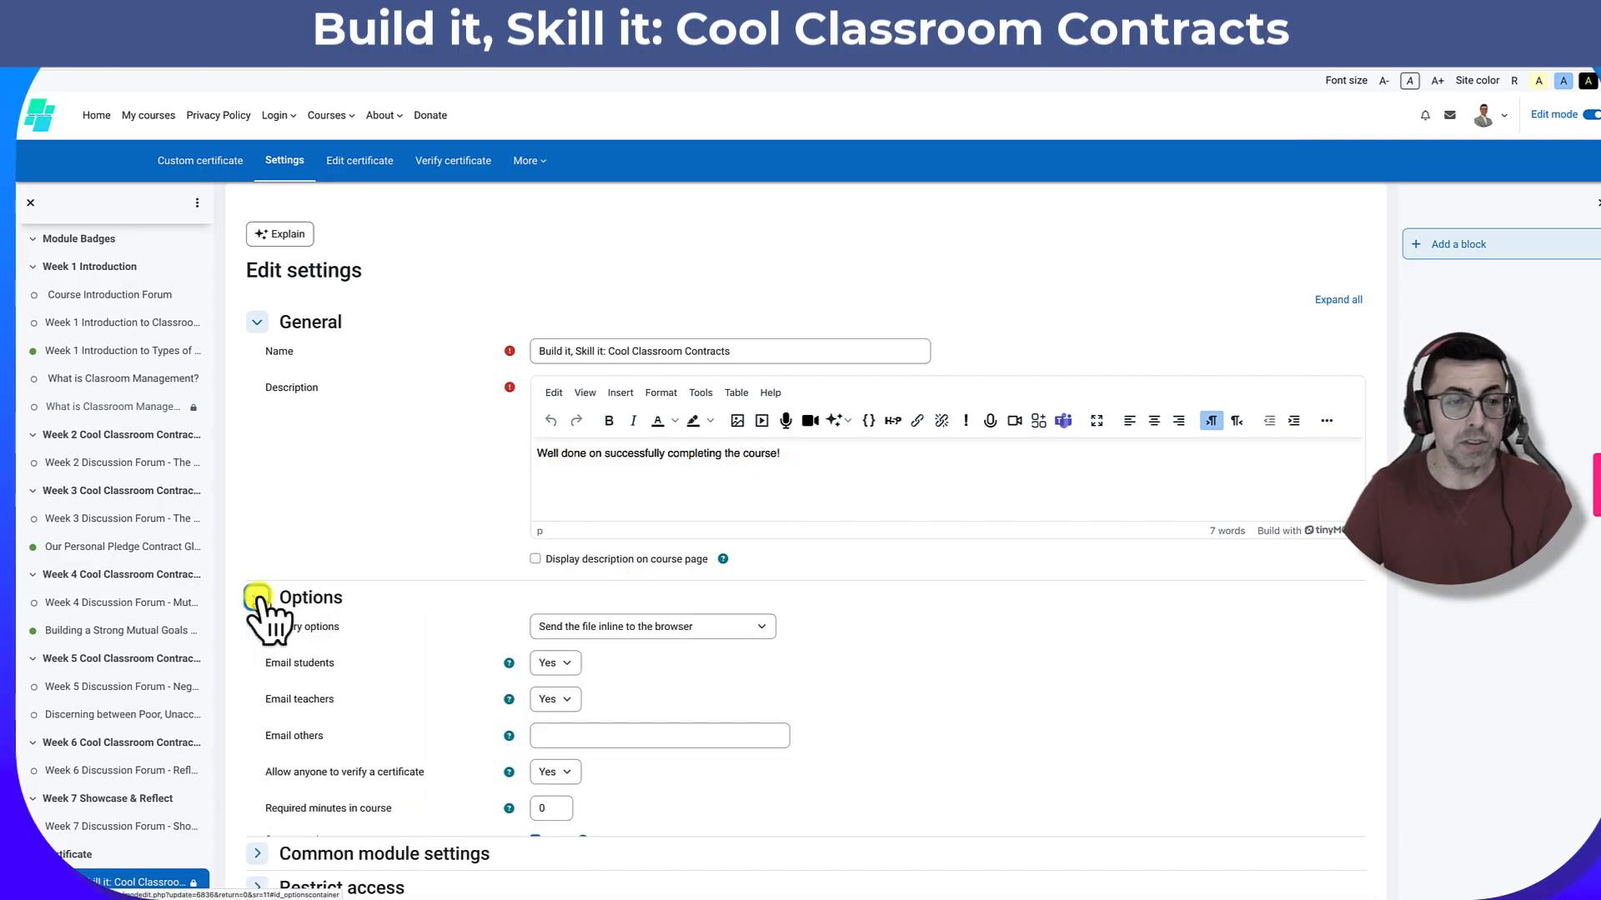
scroll(607, 333, down, 4)
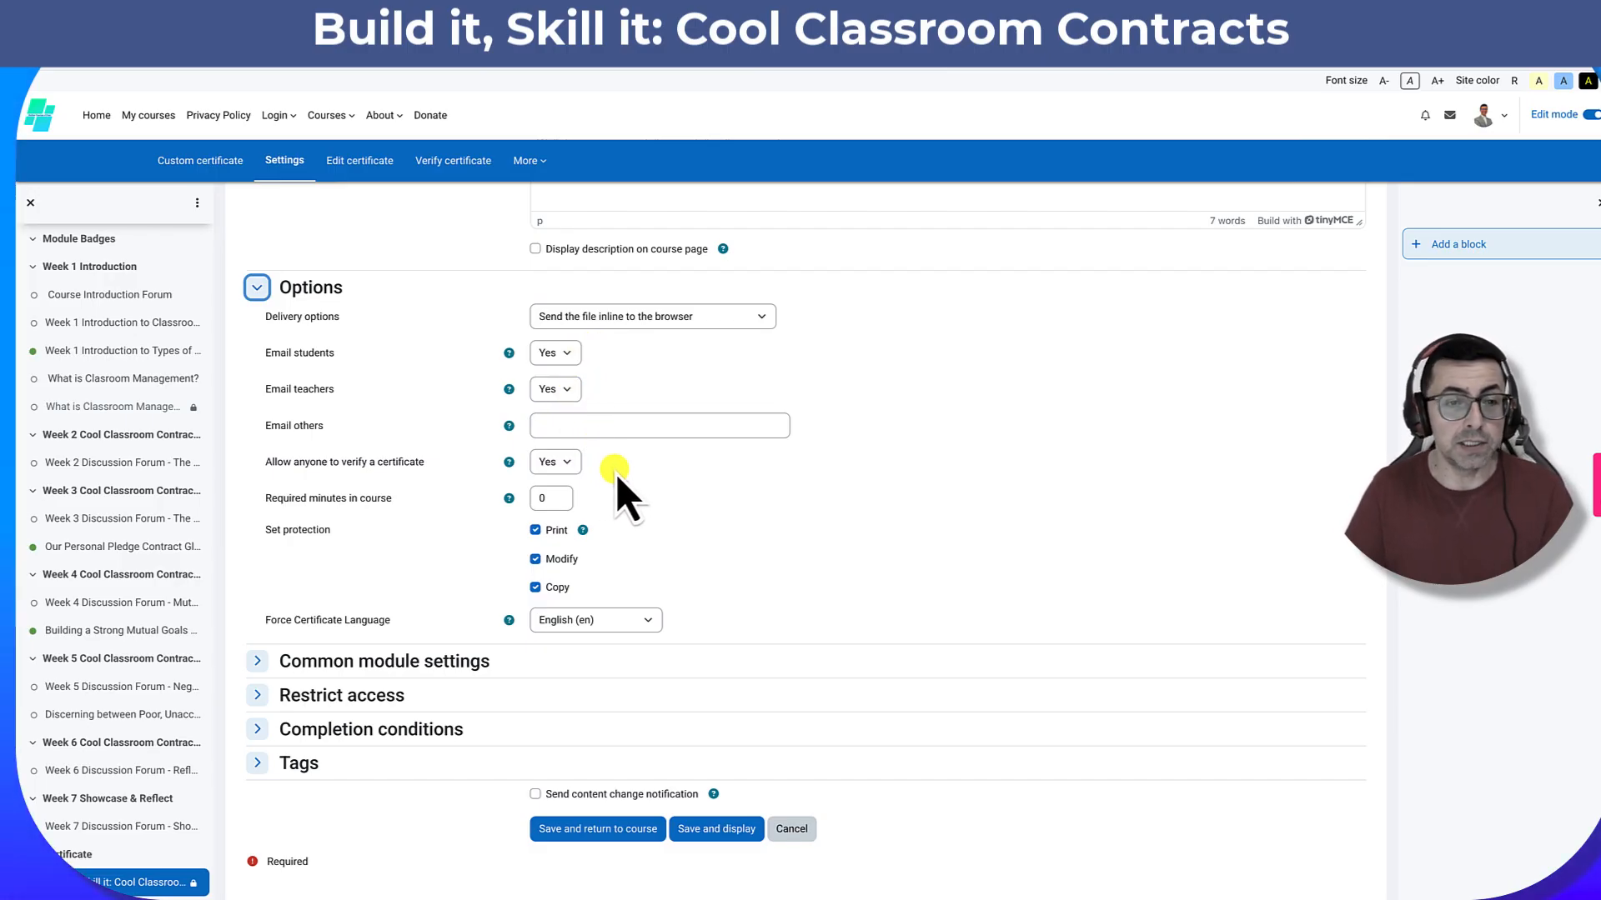
scroll(617, 484, down, 1)
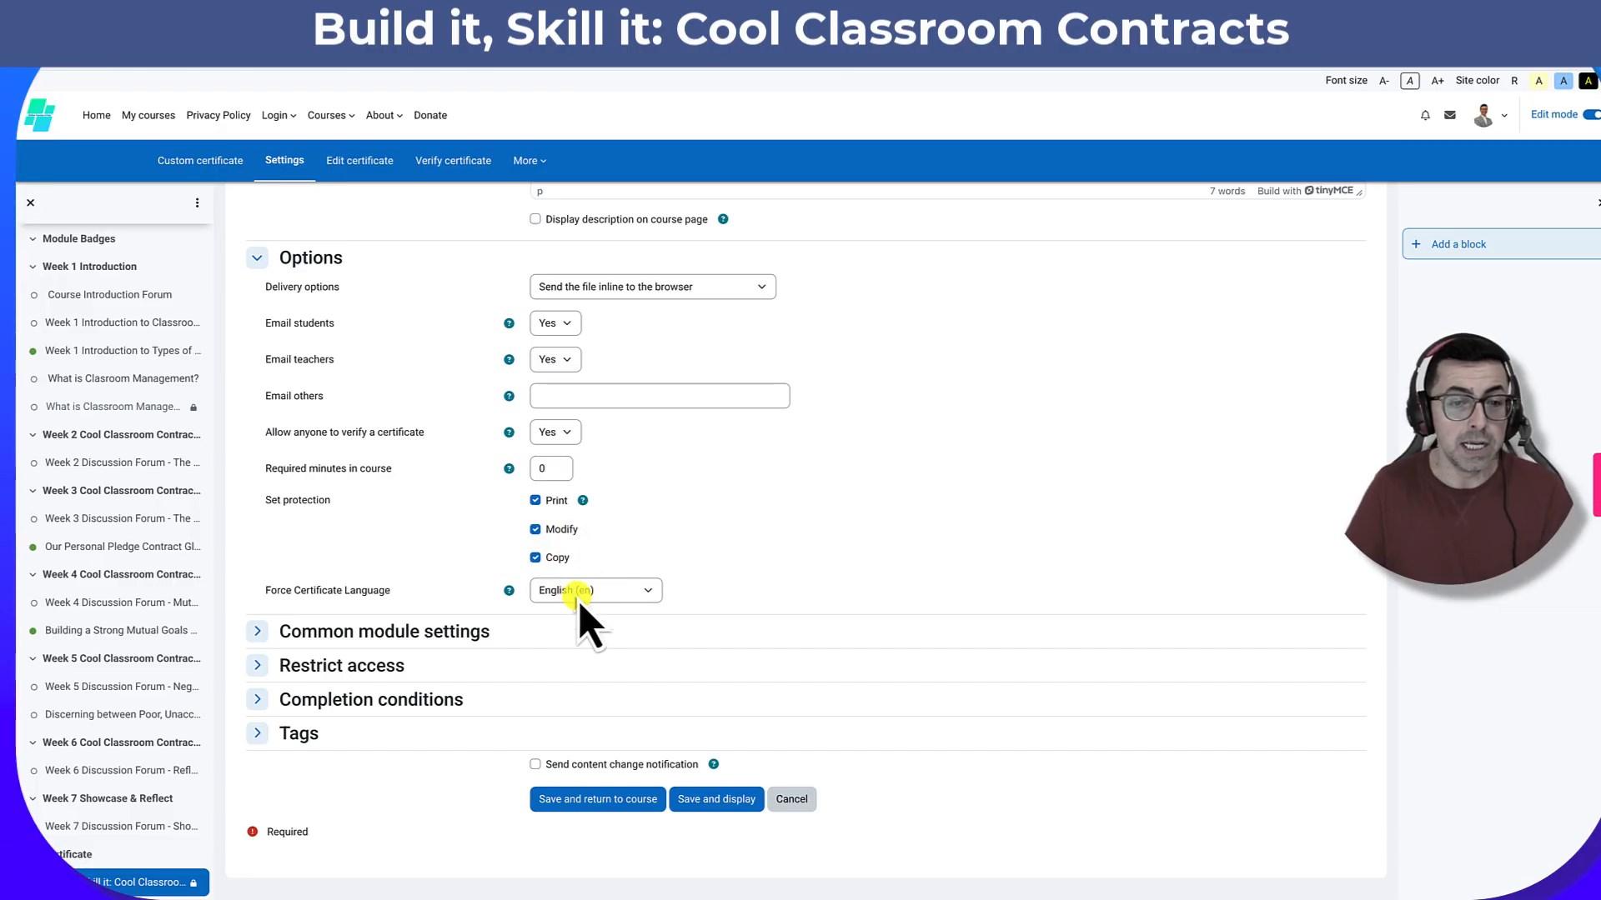
click(256, 633)
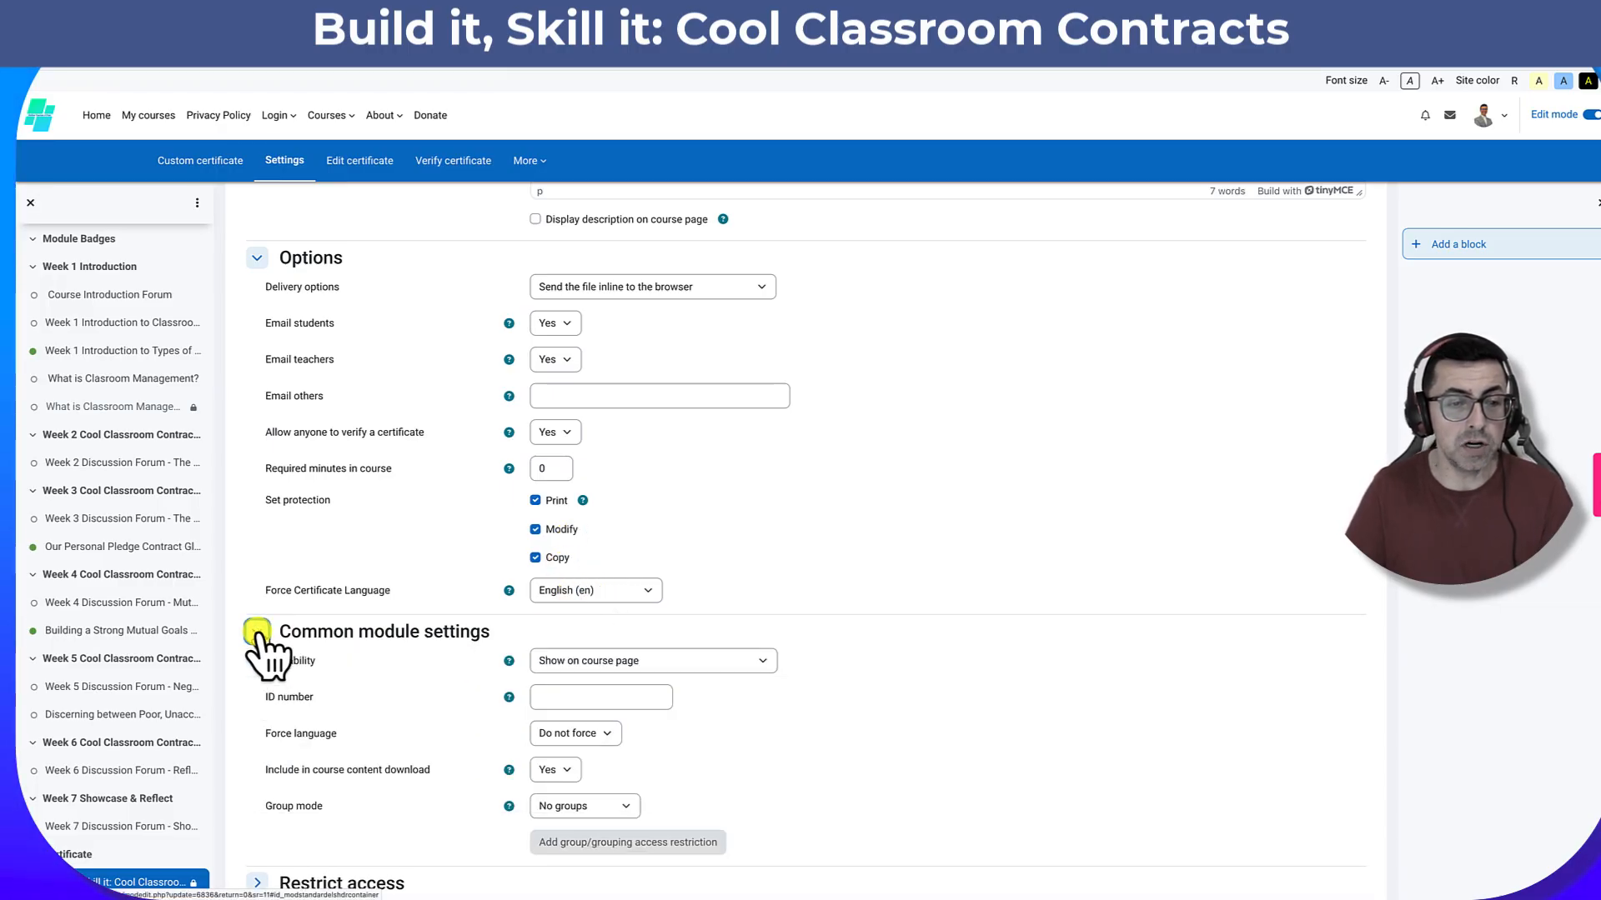
scroll(261, 650, down, 3)
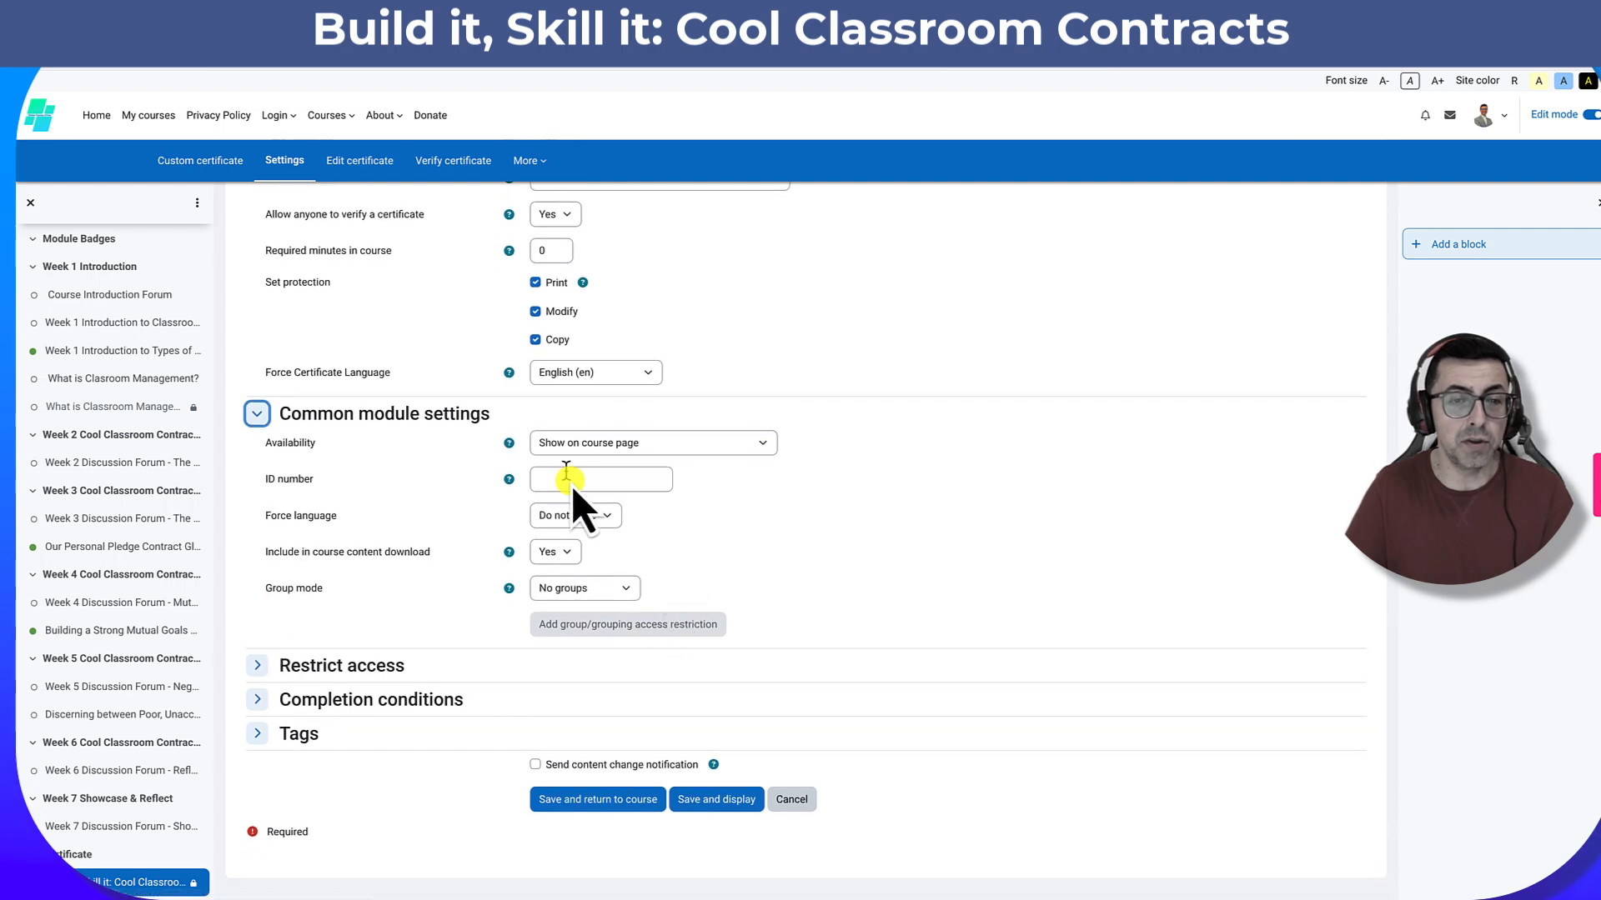
click(265, 415)
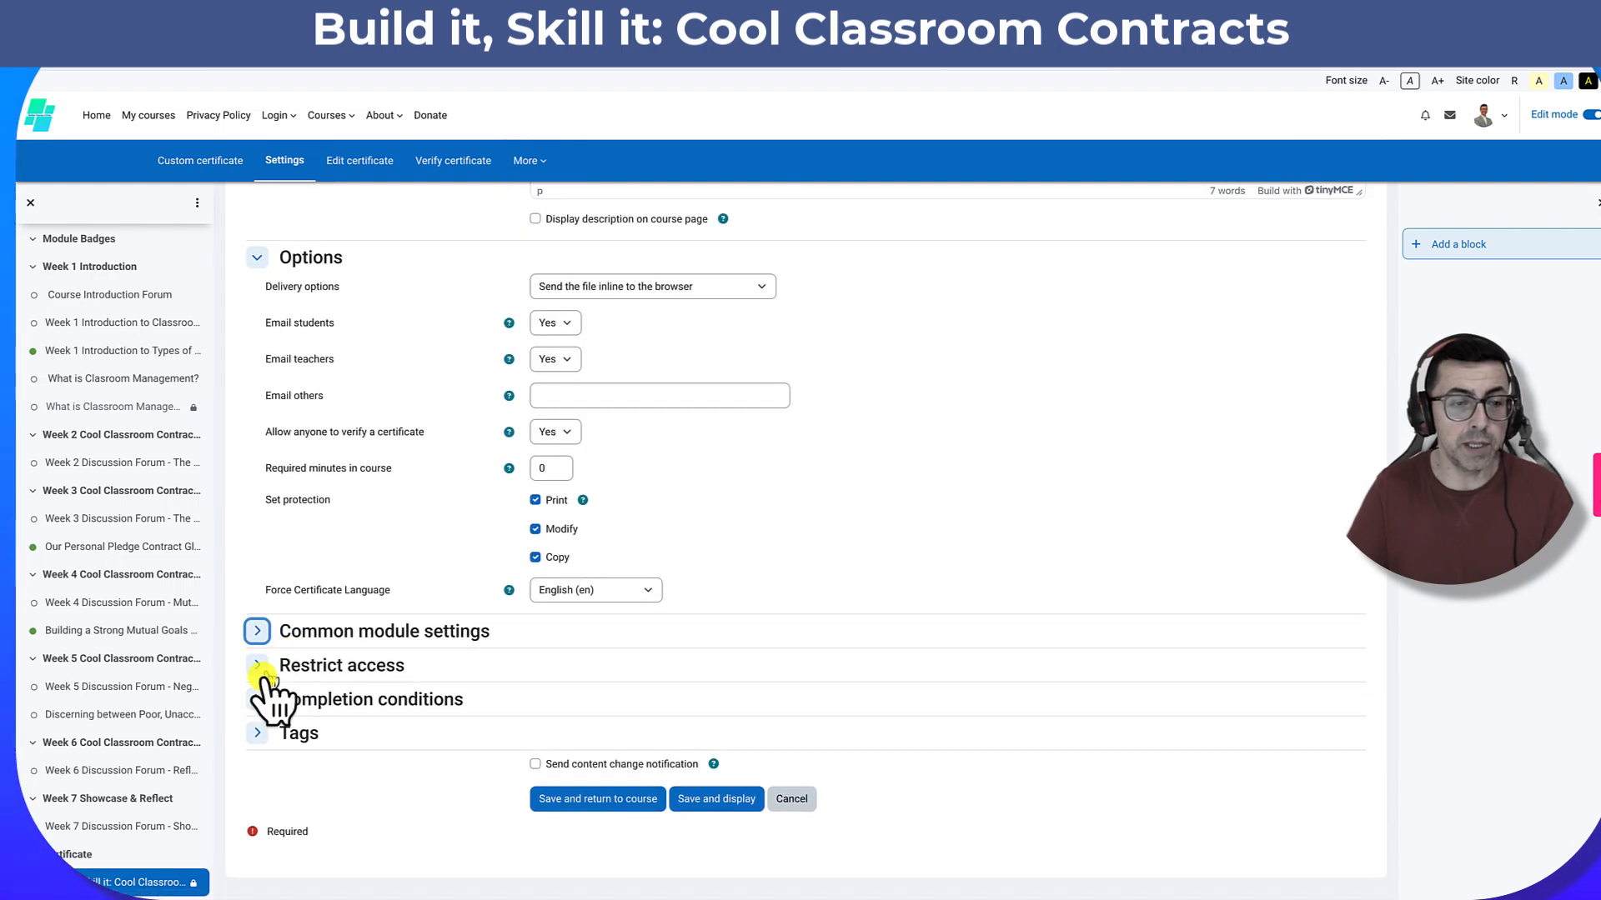
- Set the certificate's access restriction so that students must match Course completed: Yes
click(256, 665)
scroll(256, 667, down, 2)
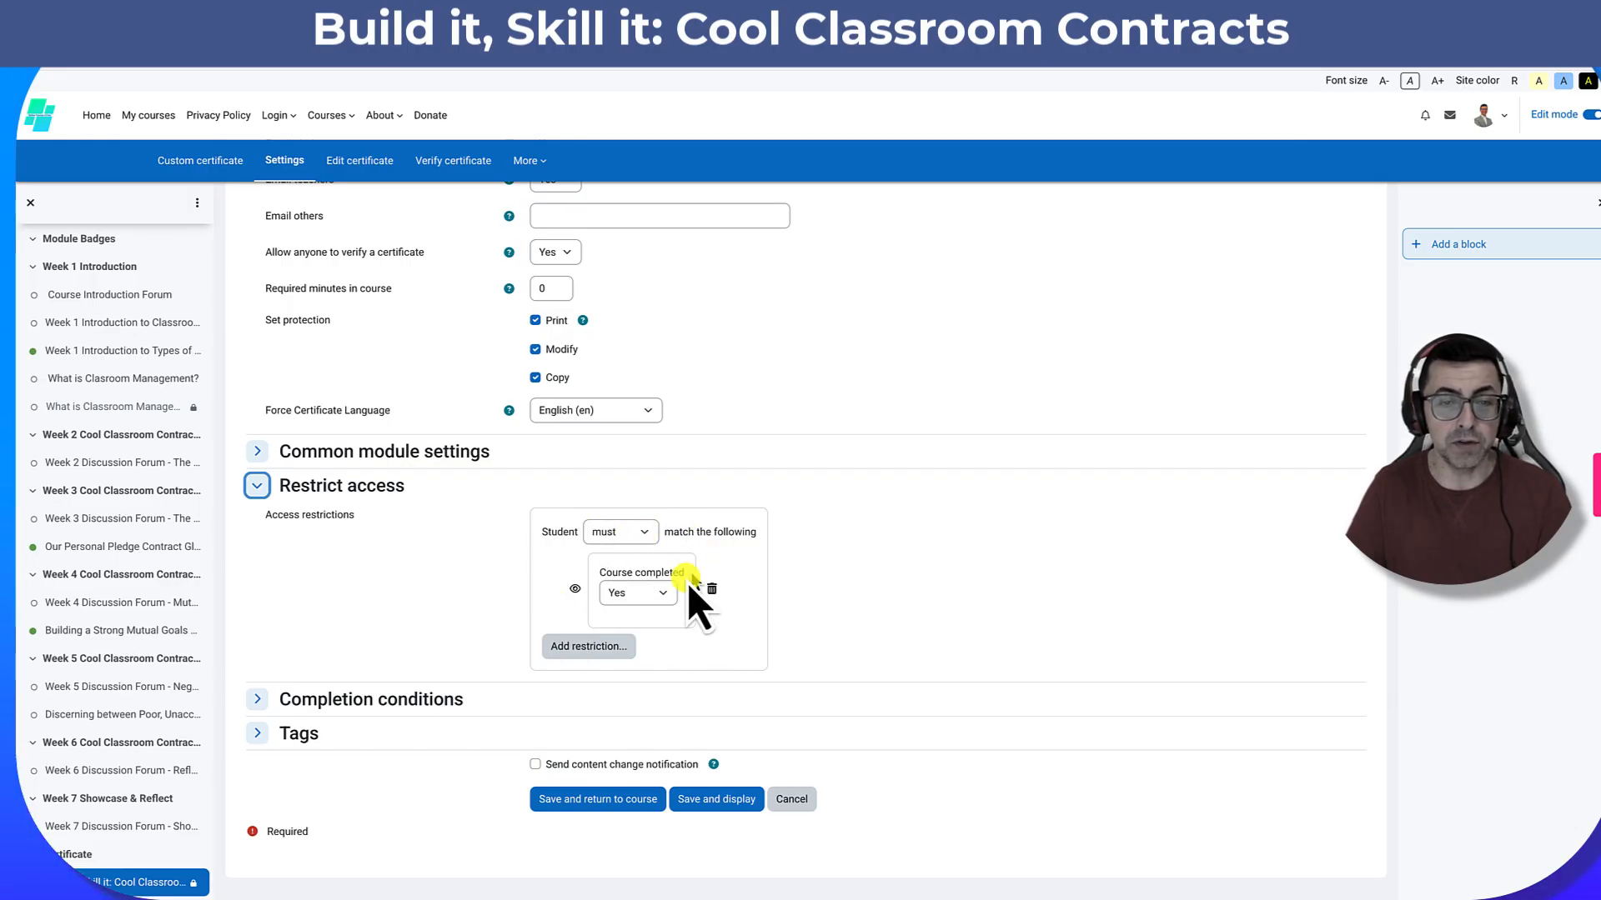
click(666, 594)
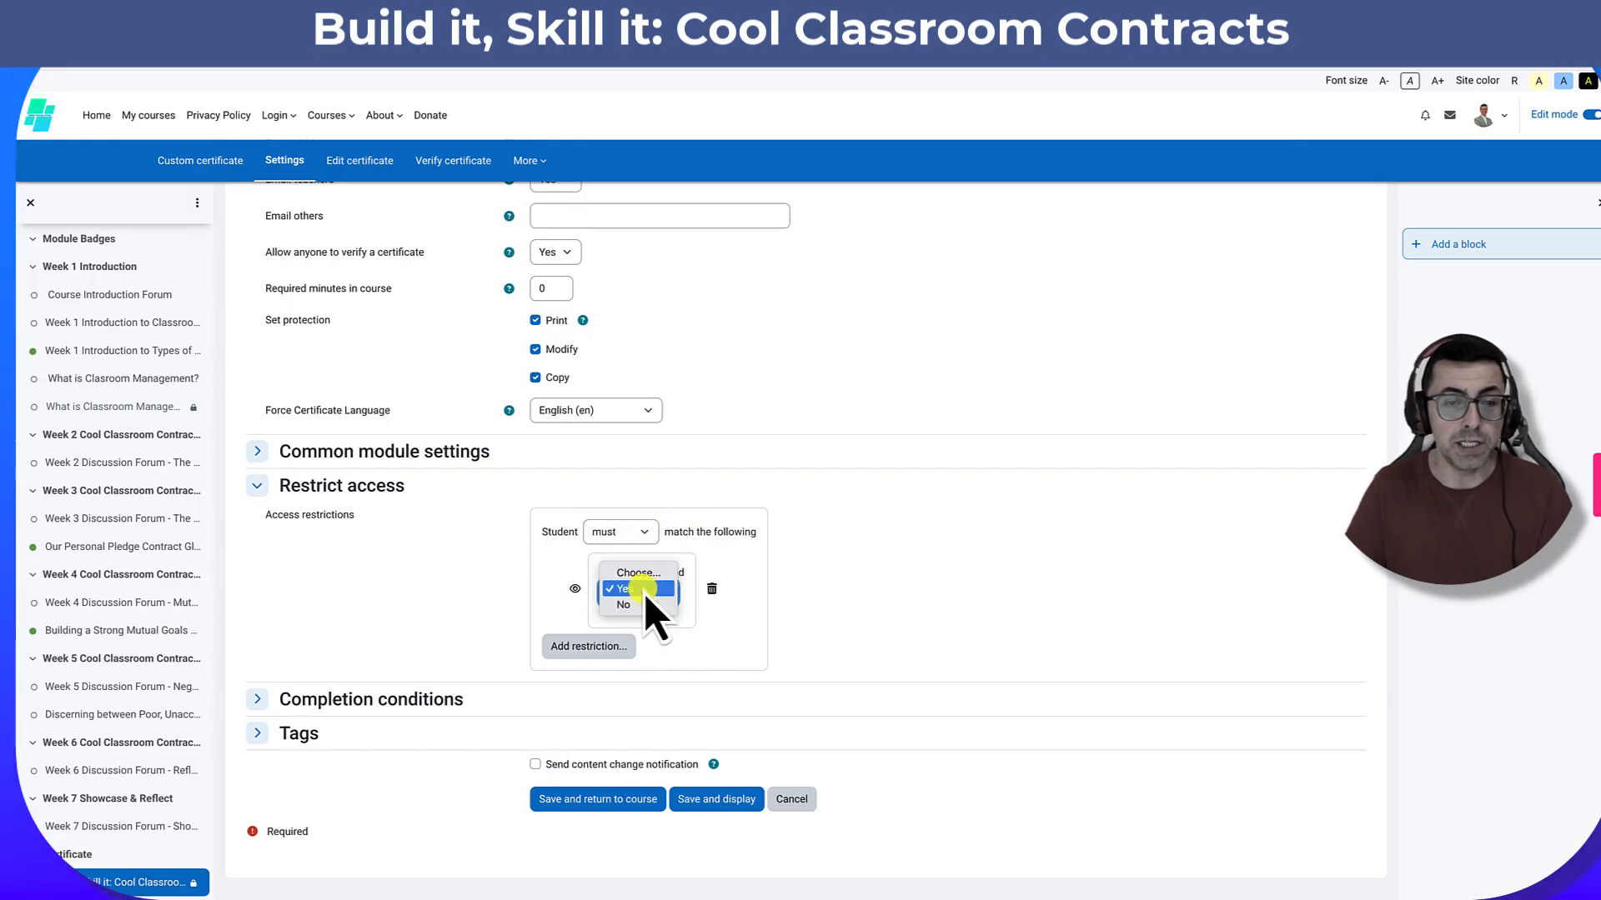
click(643, 593)
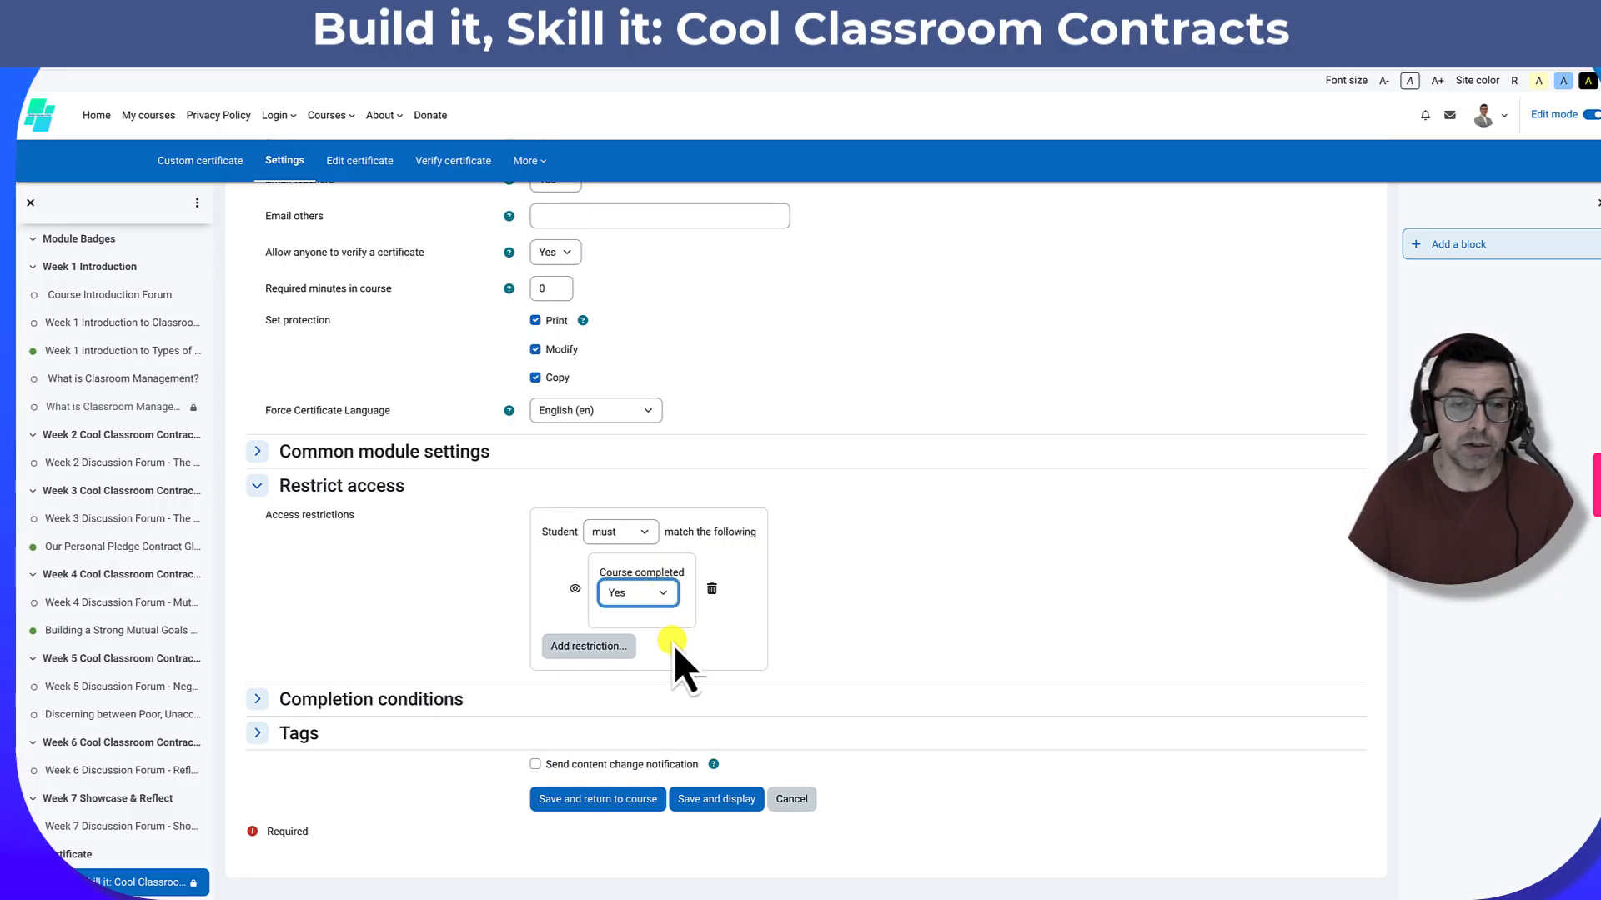
- Examine the restriction types that can be added to the certificate's access conditions
click(588, 647)
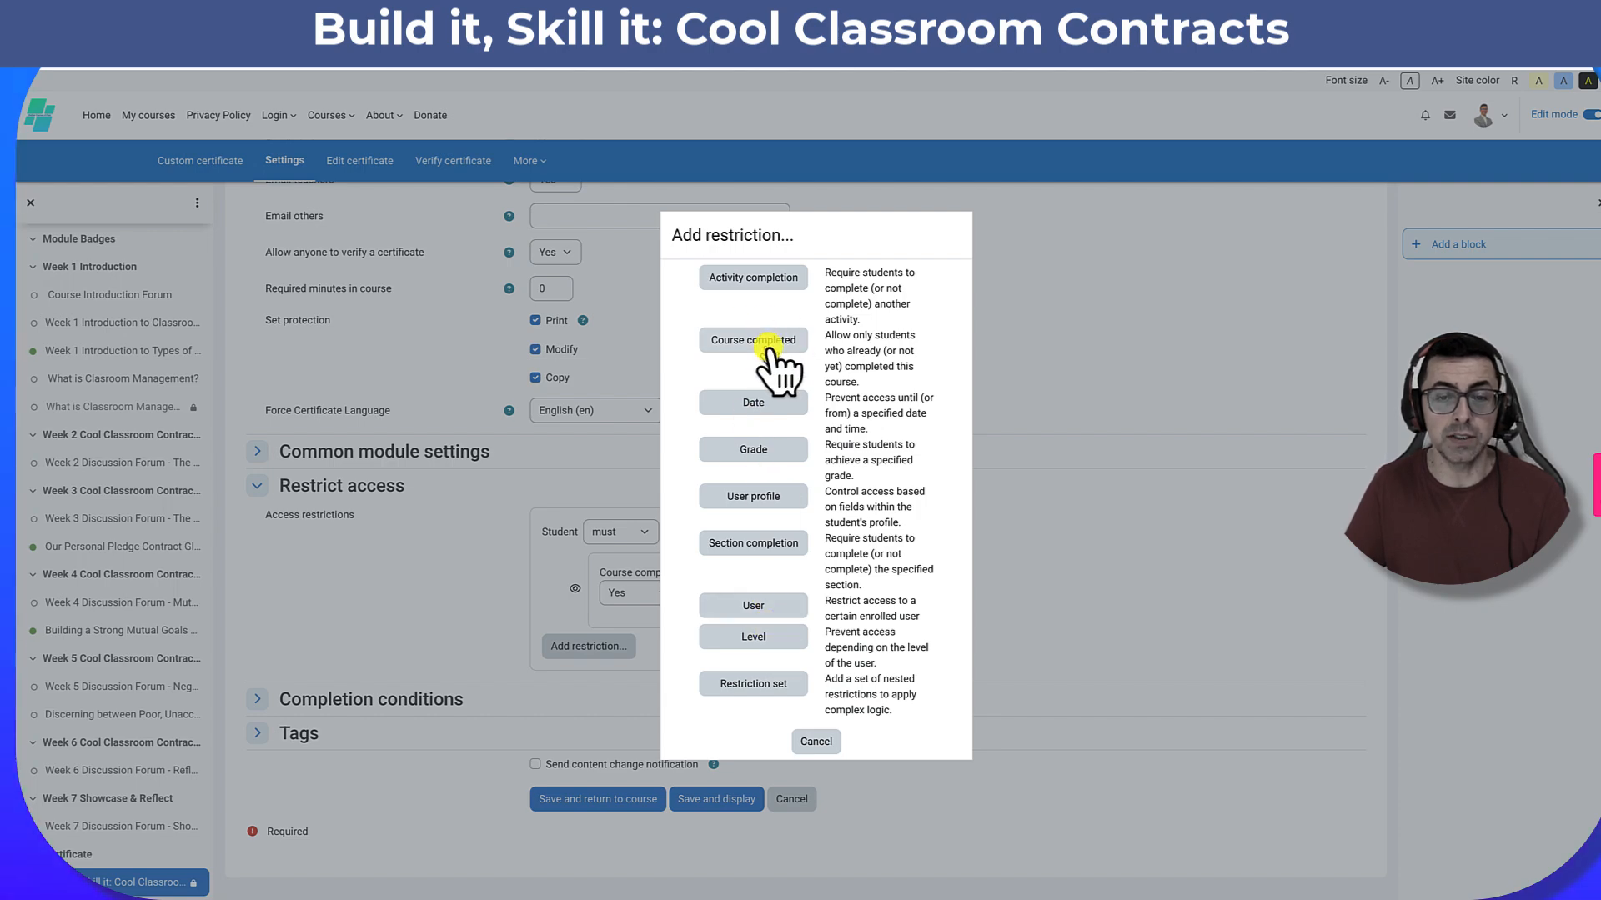
click(819, 741)
click(584, 647)
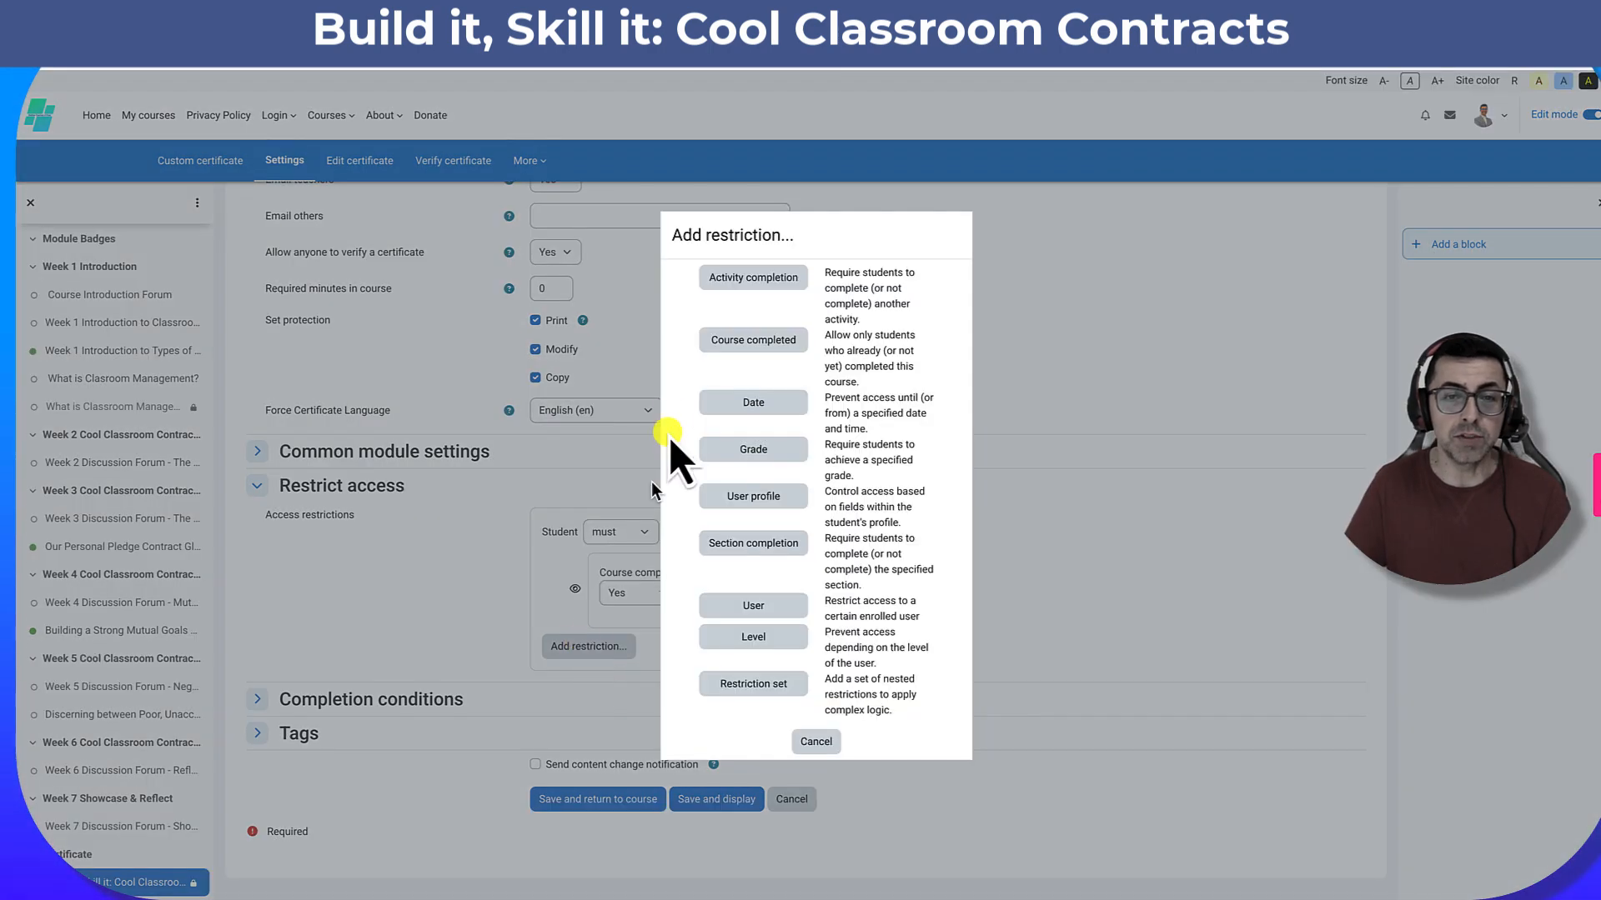
- Save the certificate settings with the completion conditions at None, and view the certificate
click(257, 698)
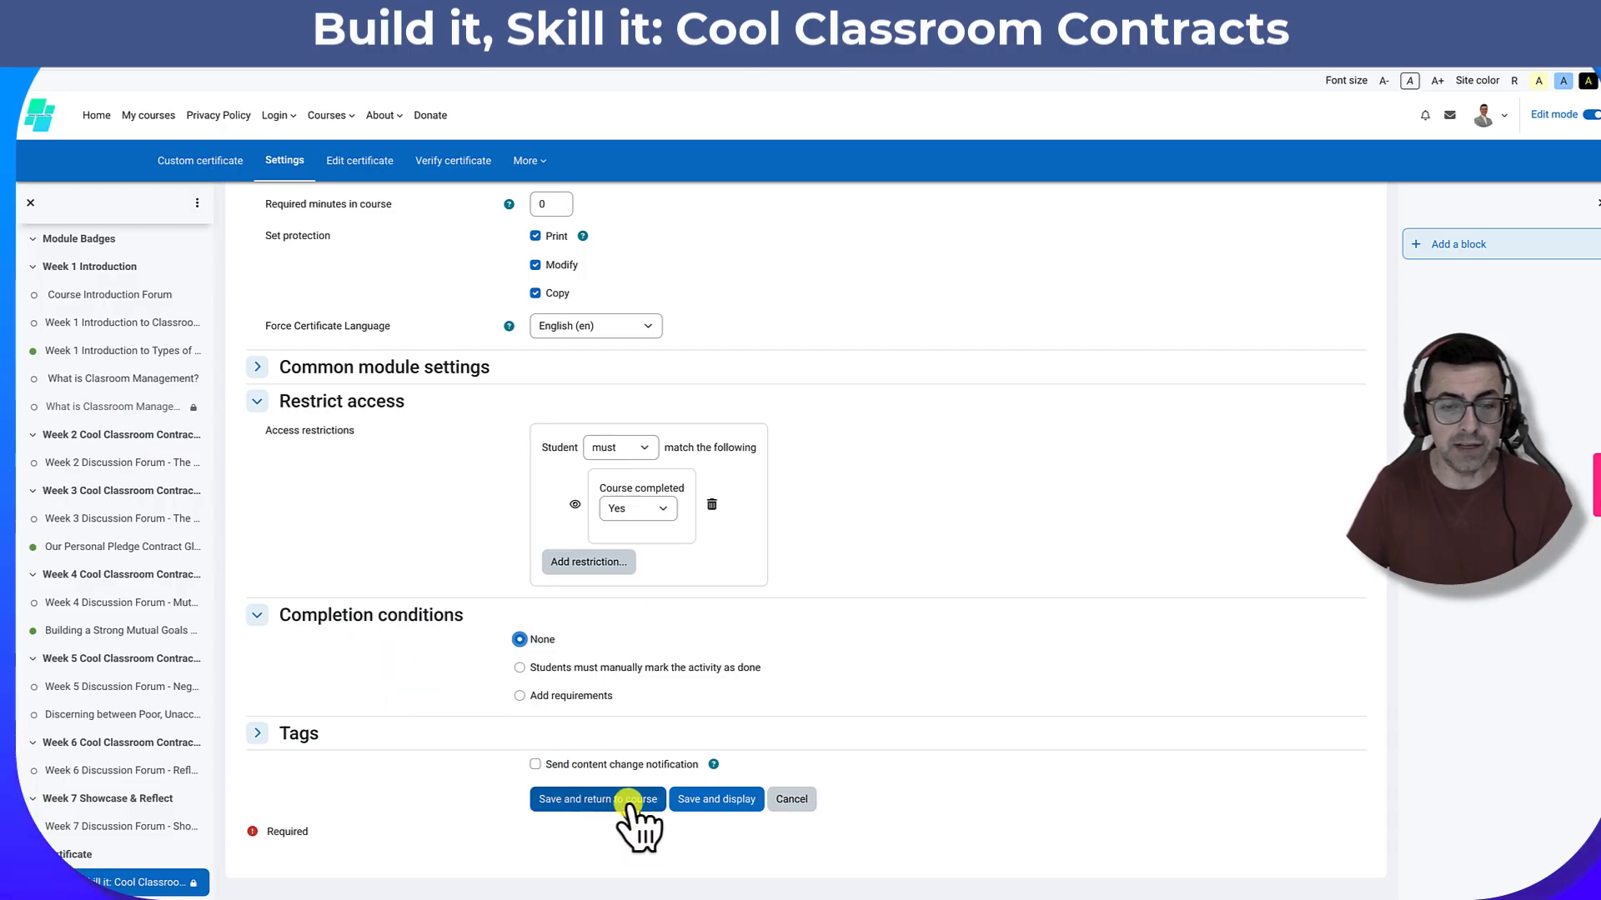
click(713, 800)
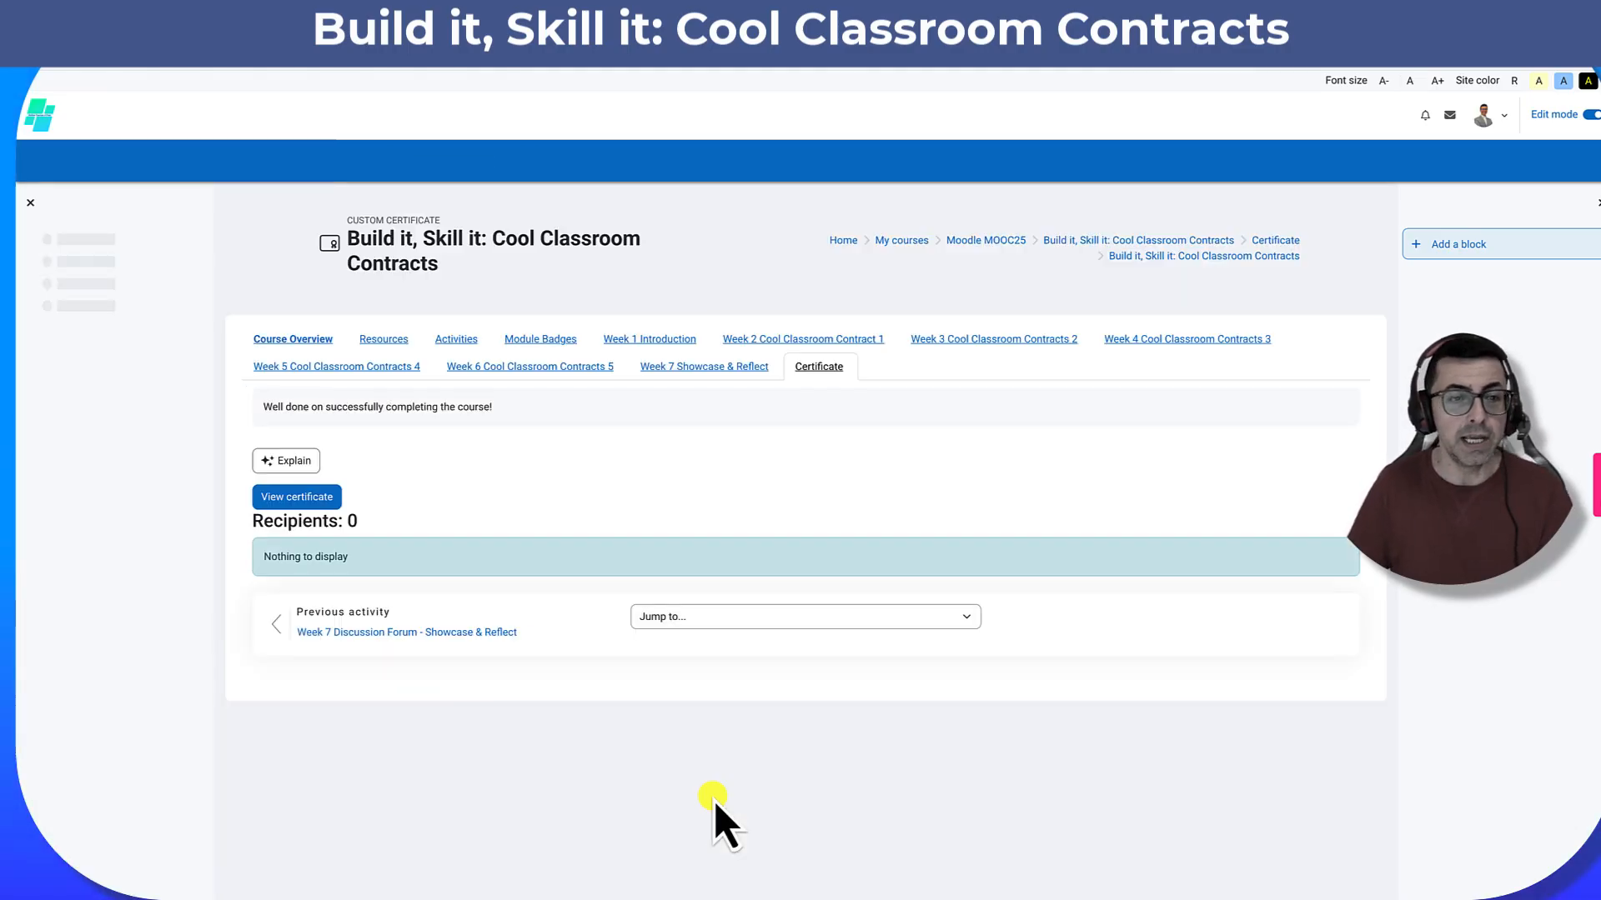
click(325, 499)
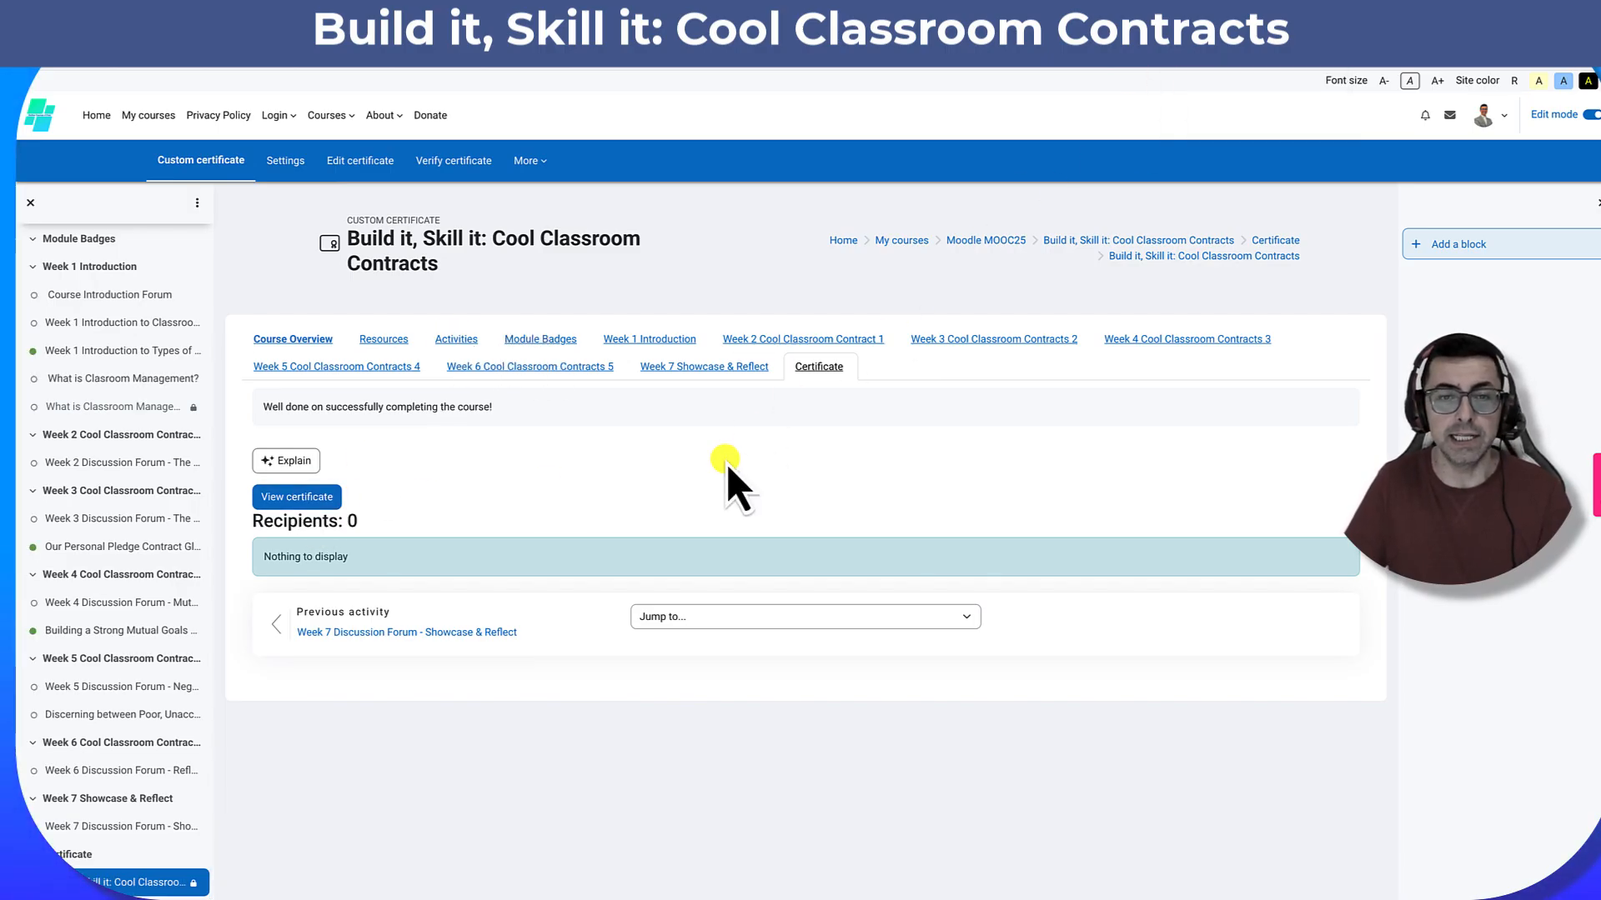
key(ctrl+Left)
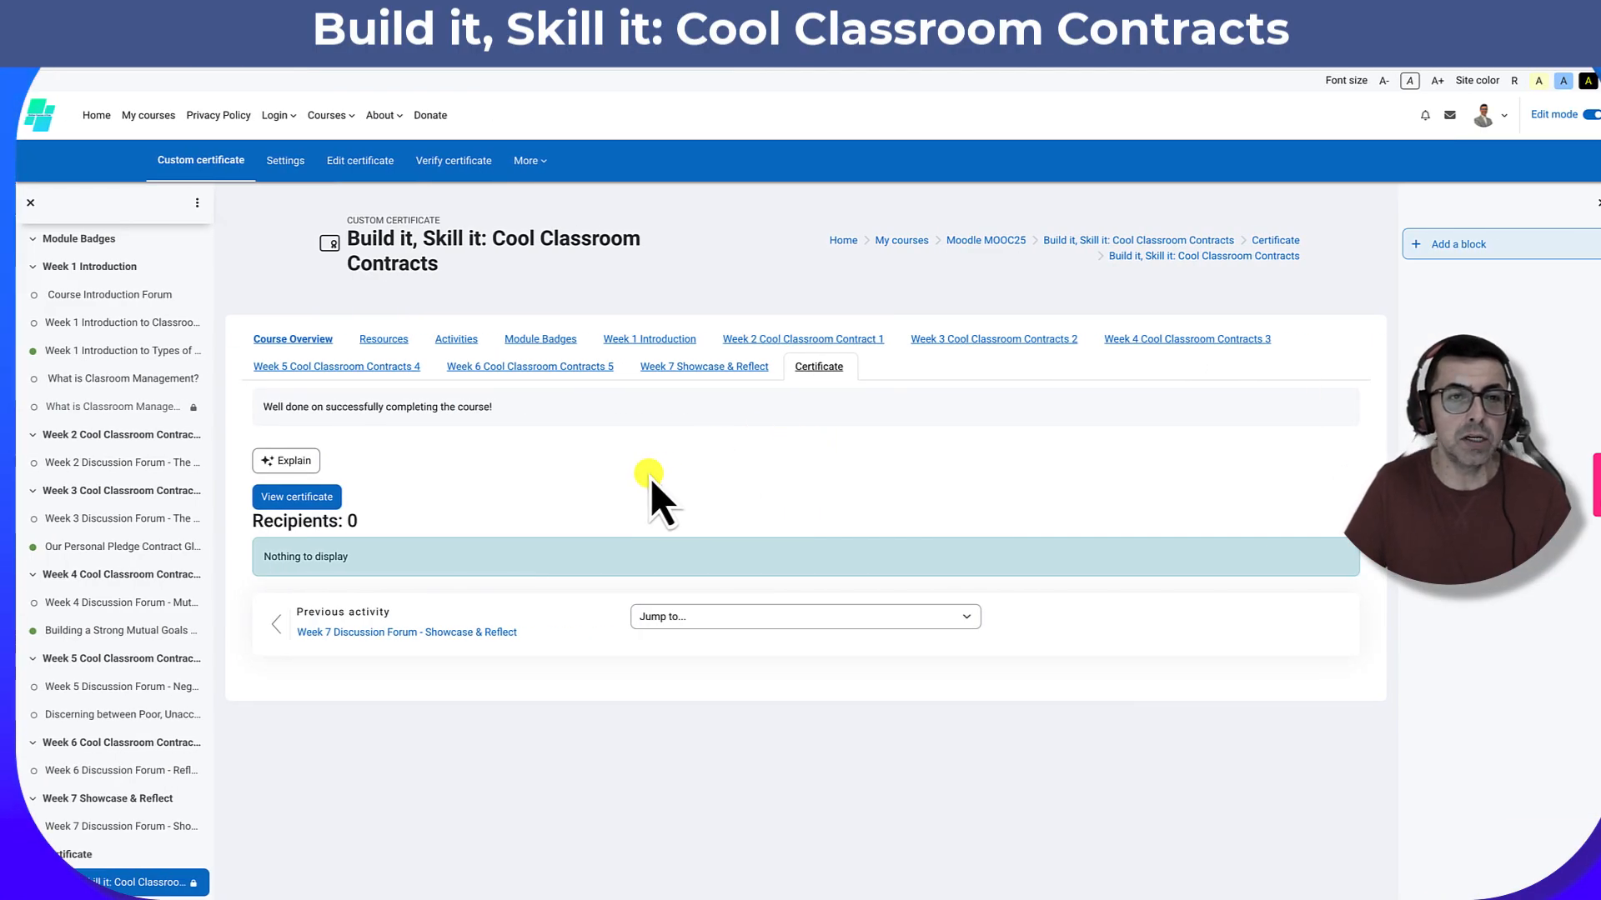
- Open the certificate for editing and add a Date element to its page
click(367, 162)
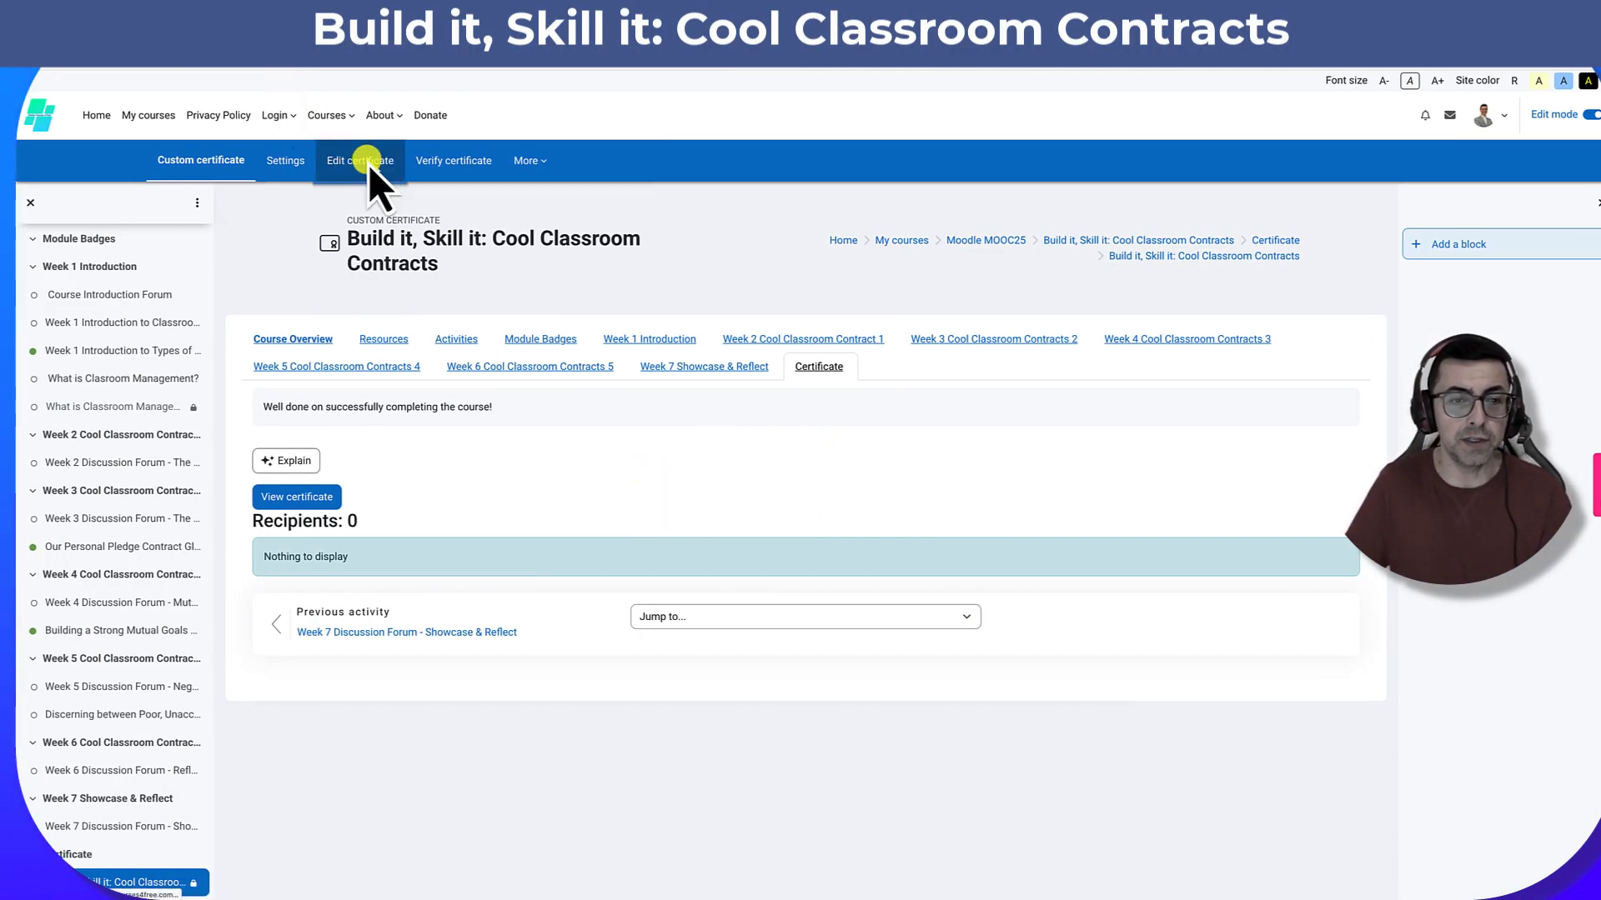
scroll(694, 450, down, 2)
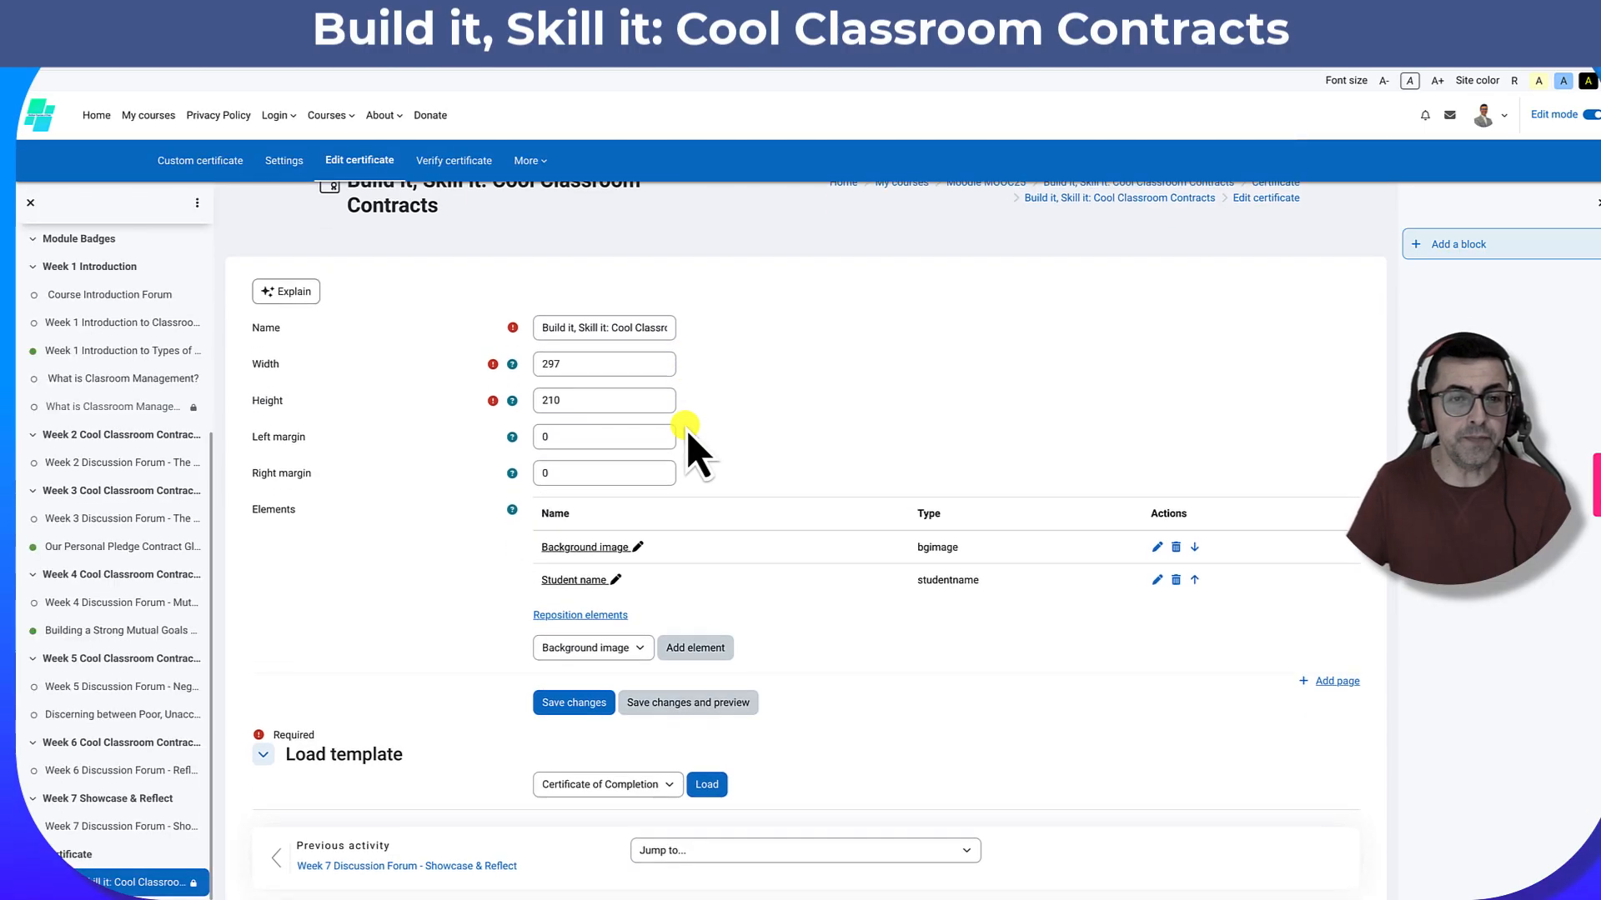
scroll(694, 450, down, 1)
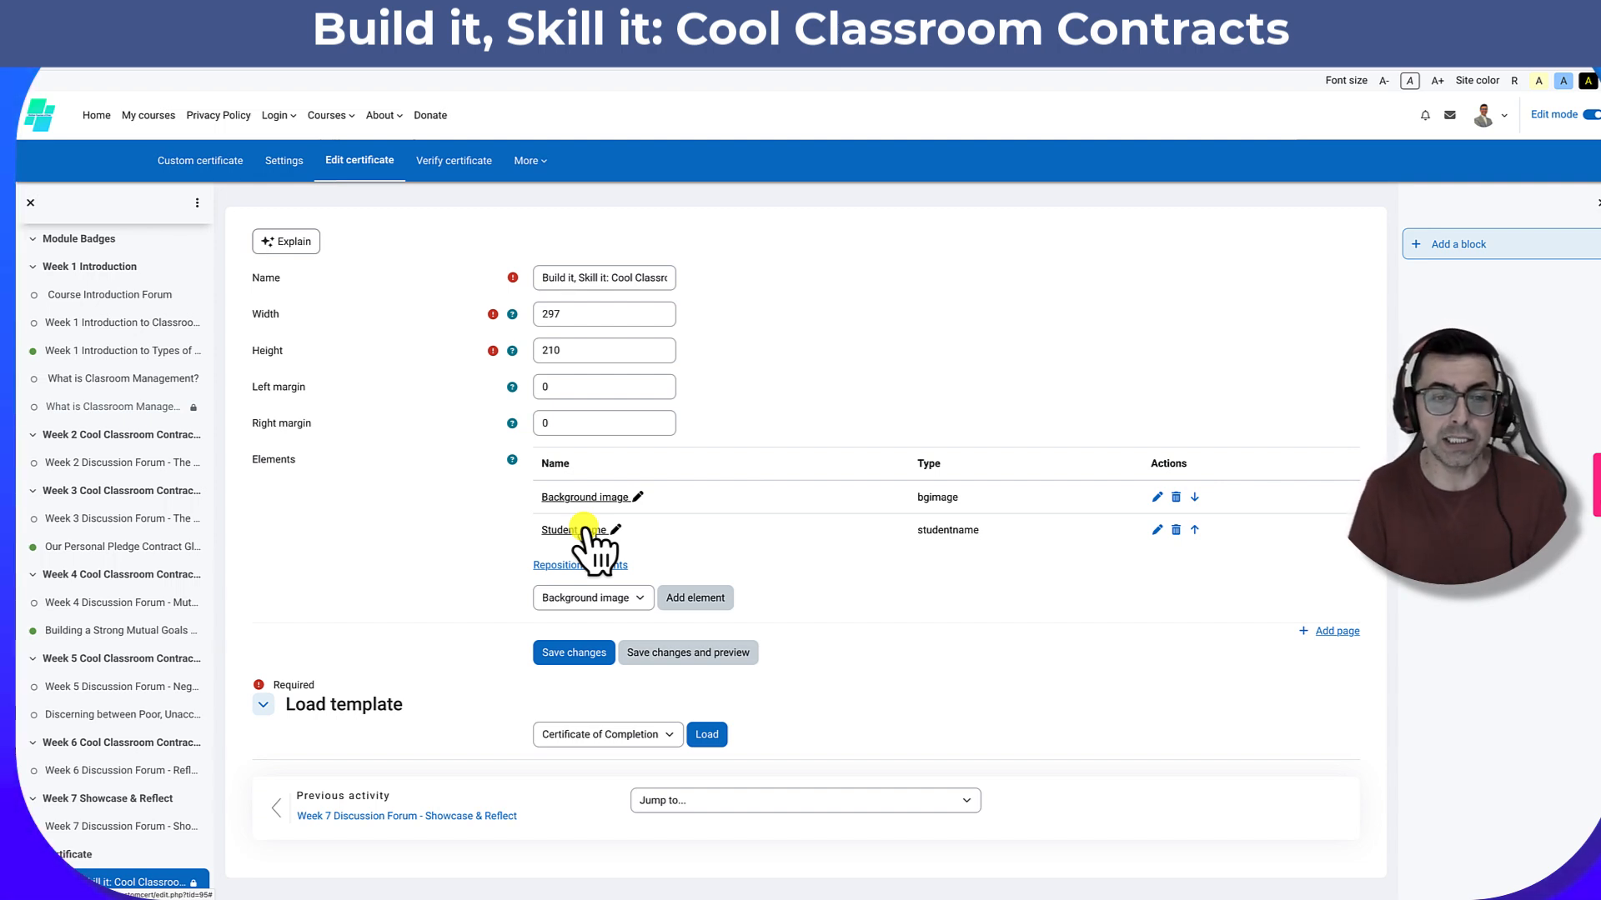
click(640, 599)
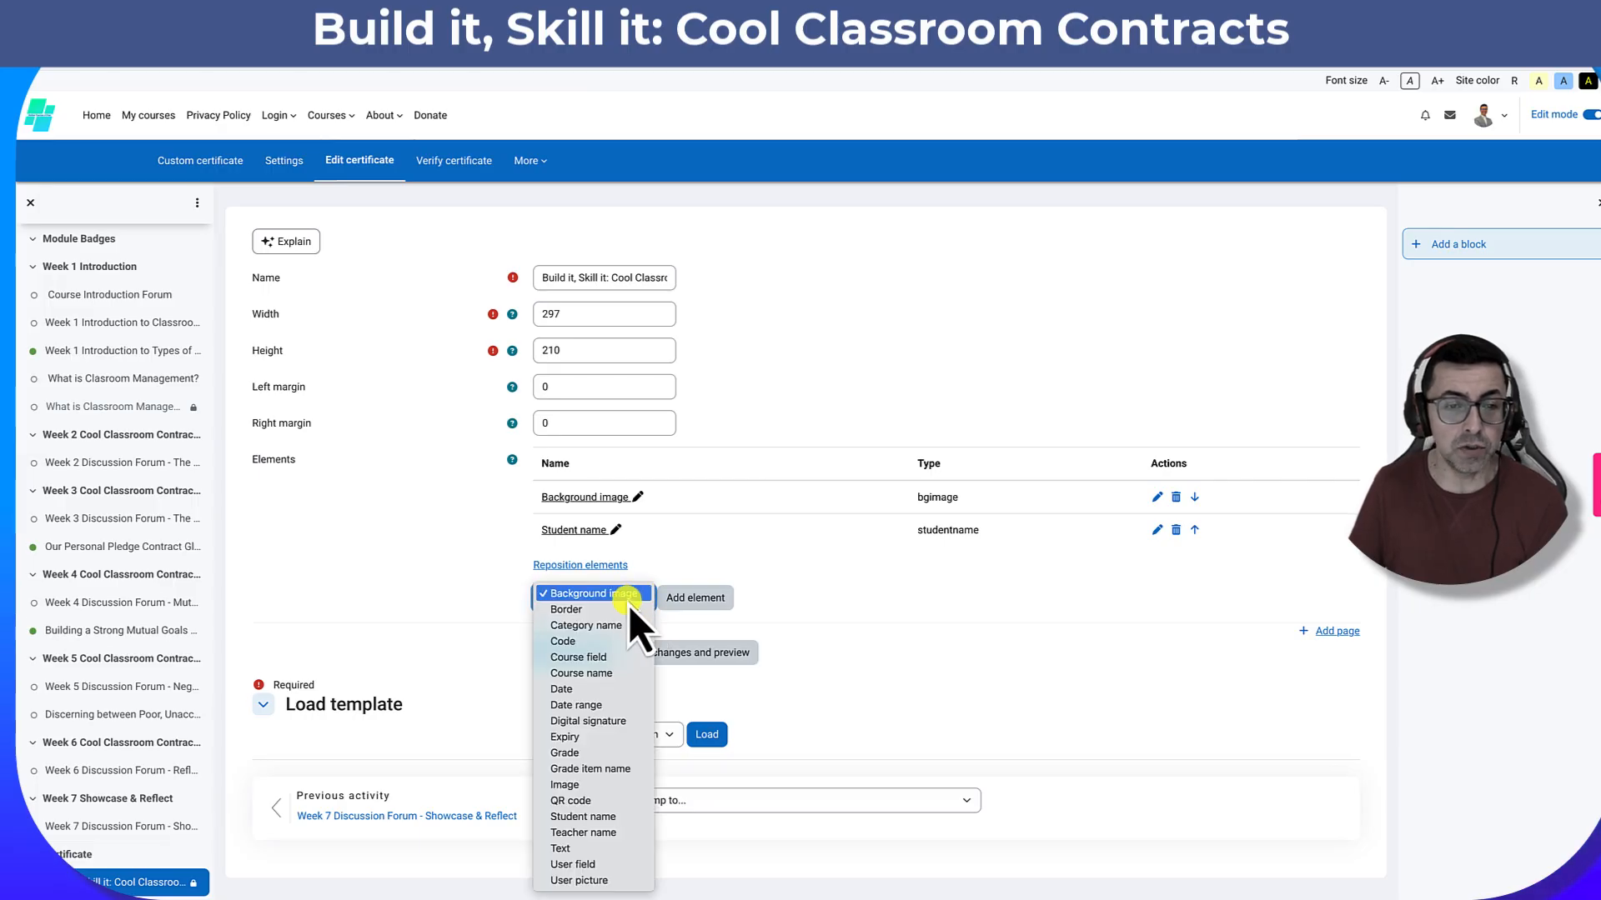
click(592, 689)
click(693, 598)
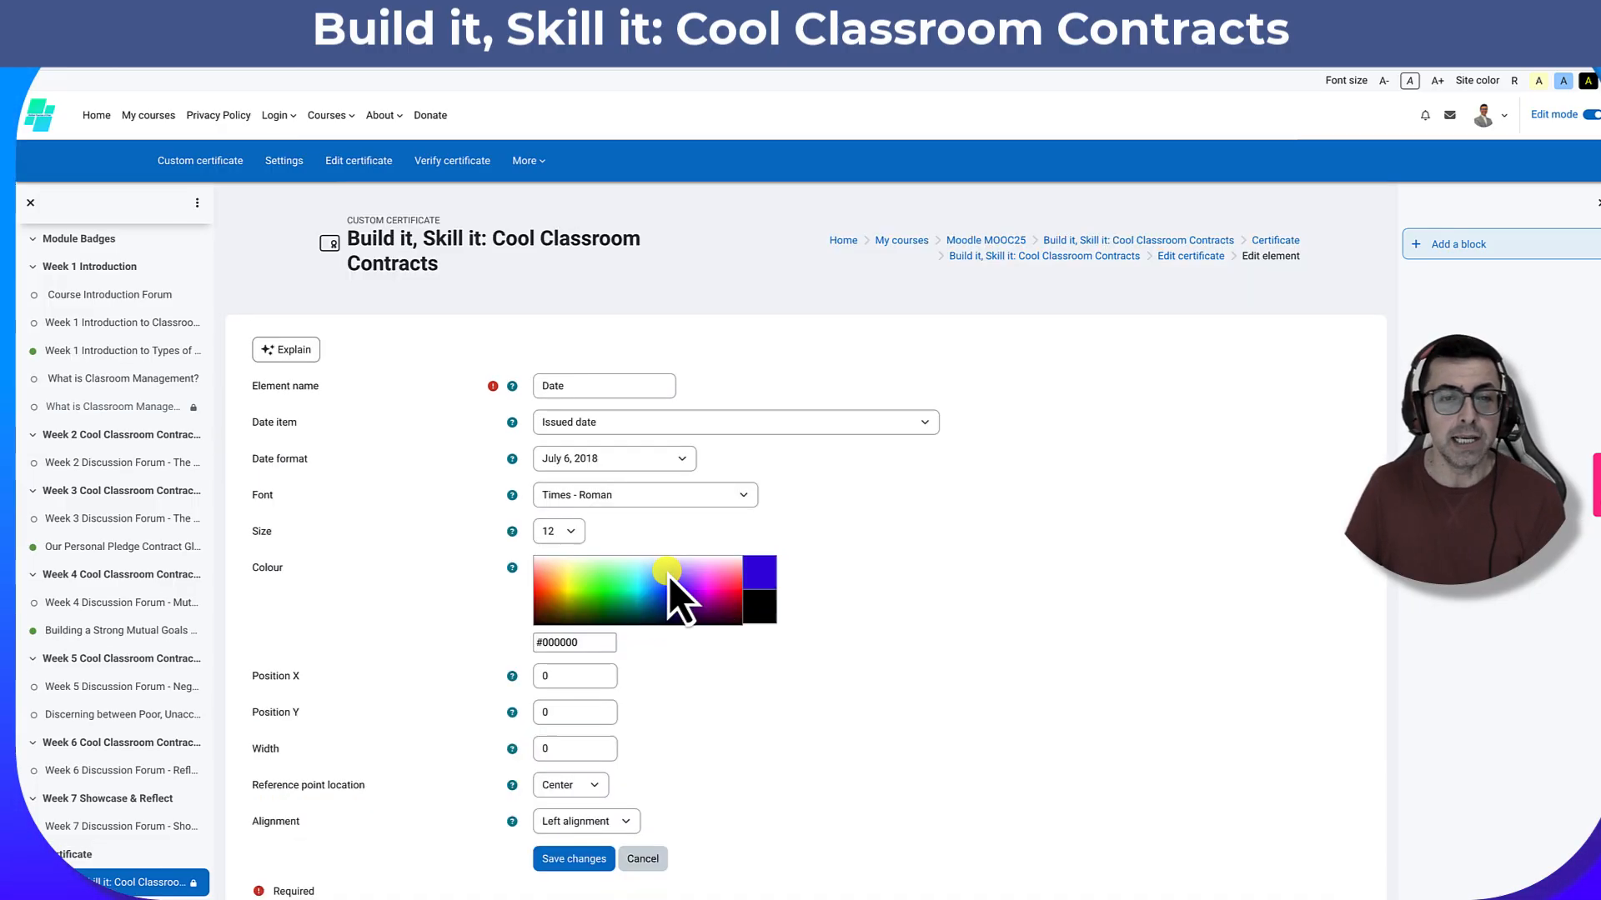
- Set the date element's font to Courier - Bold and its size to 30
scroll(666, 467, down, 1)
scroll(668, 472, down, 2)
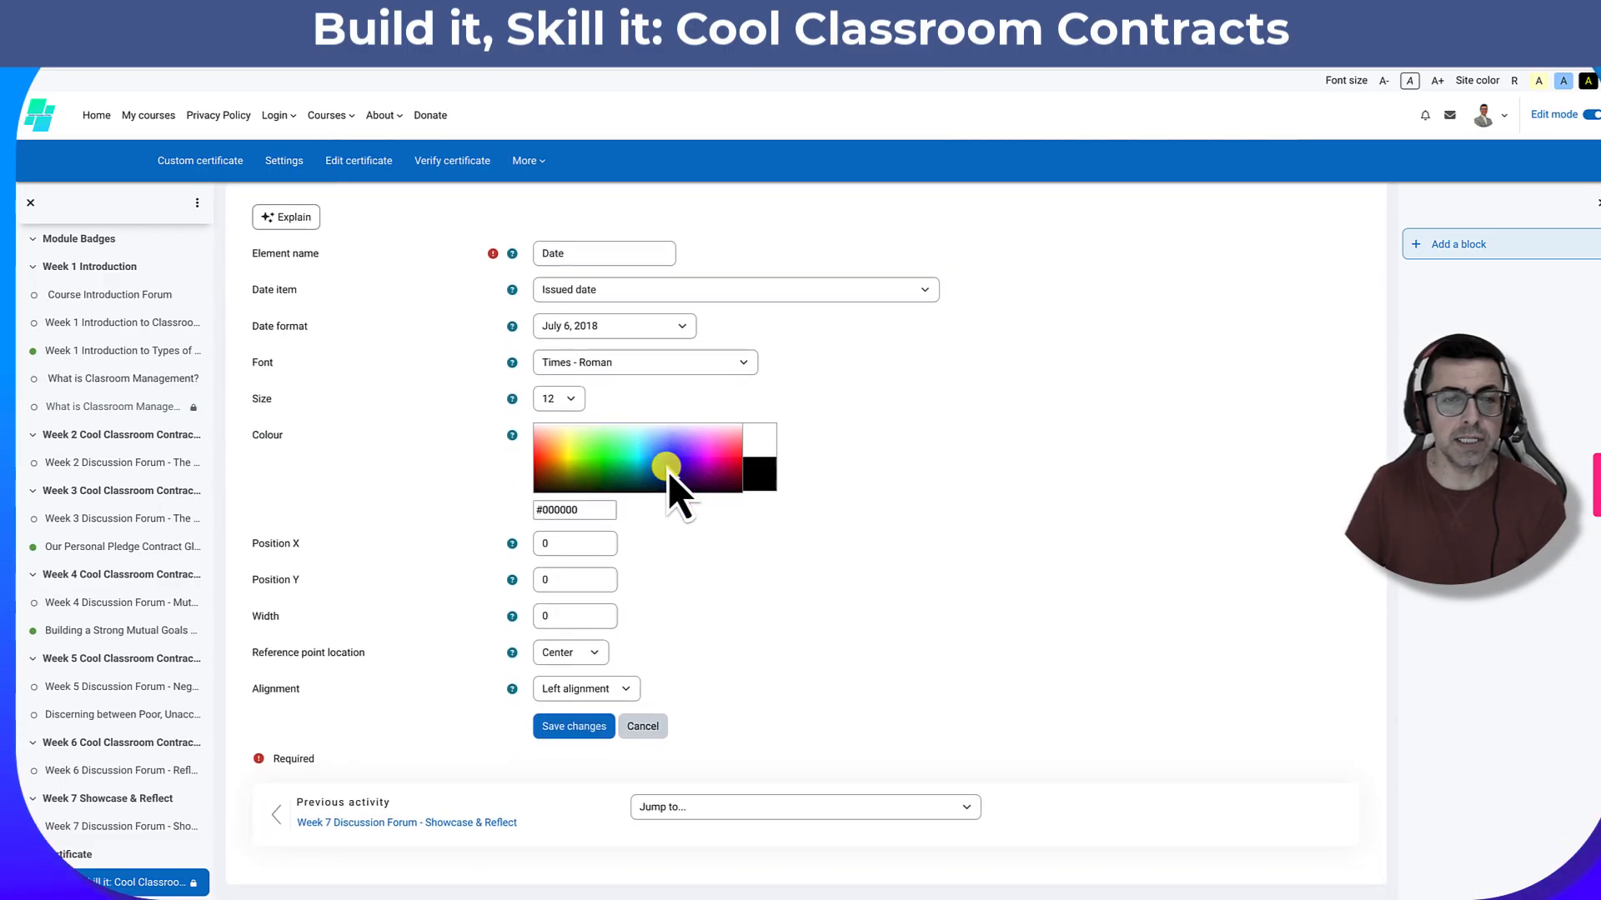
click(602, 359)
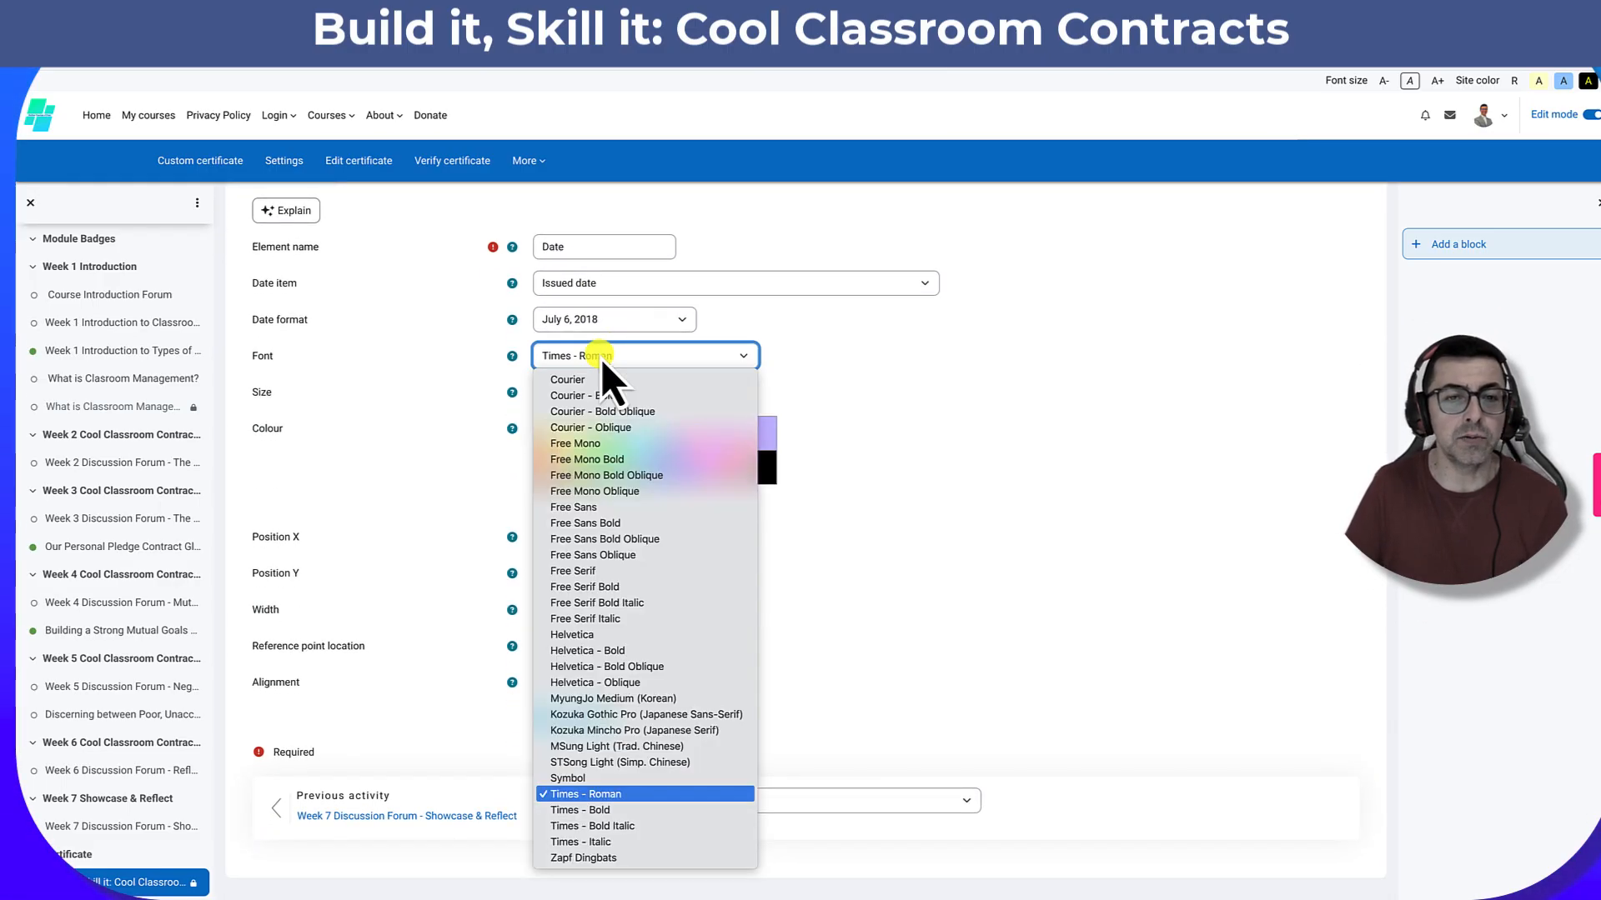
click(602, 400)
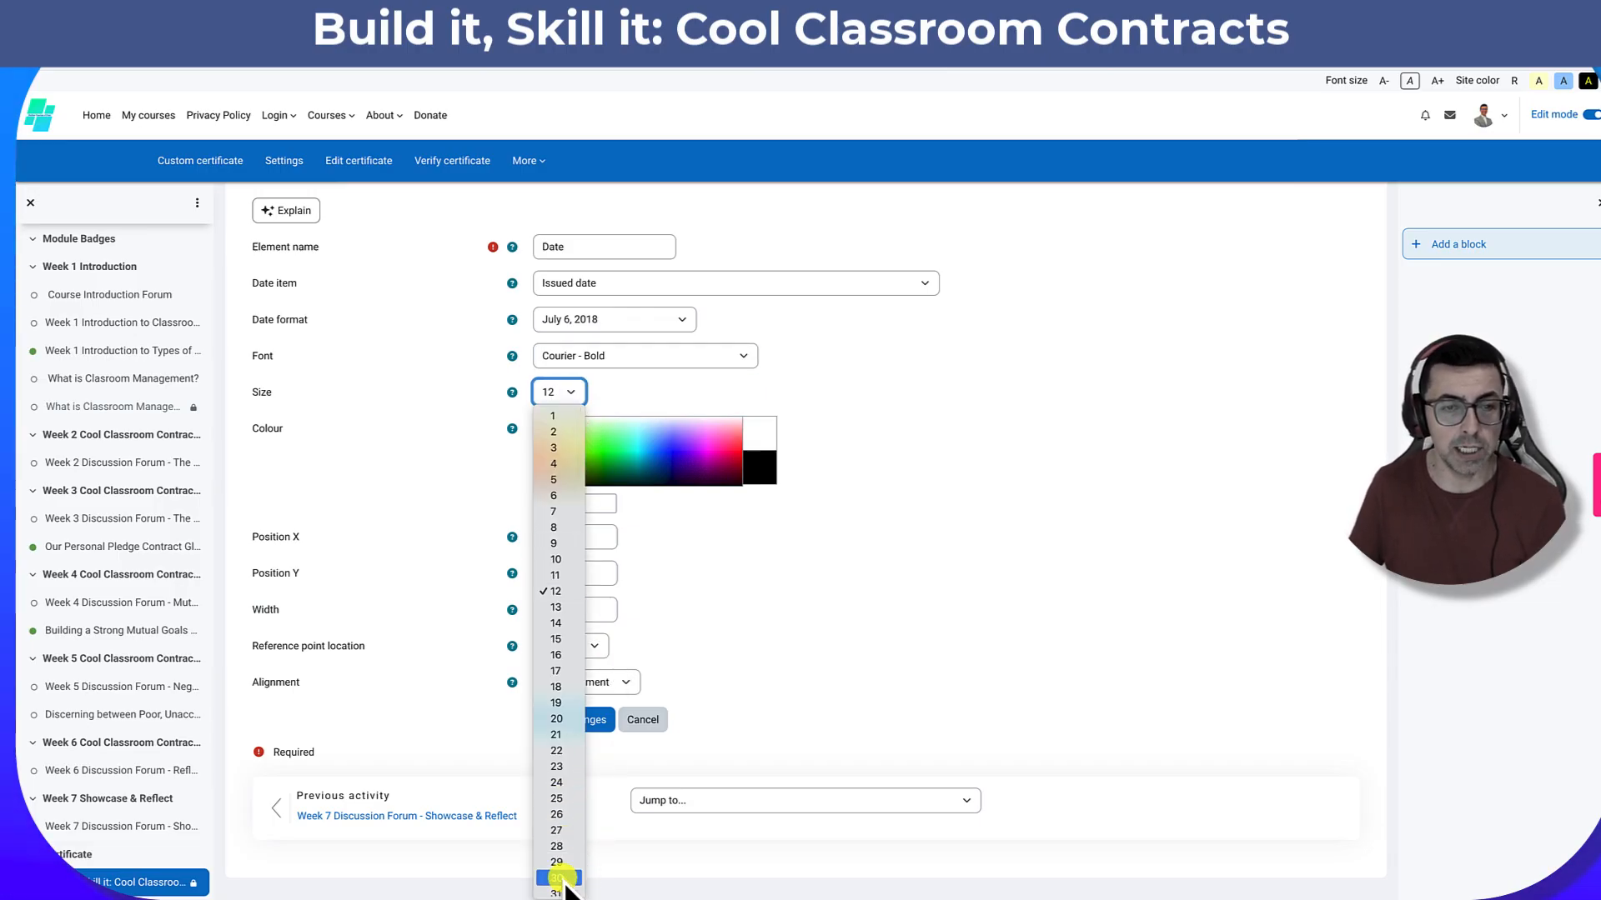
click(558, 879)
- Set the date element's colour to dark blue #022782 and save the element
click(579, 721)
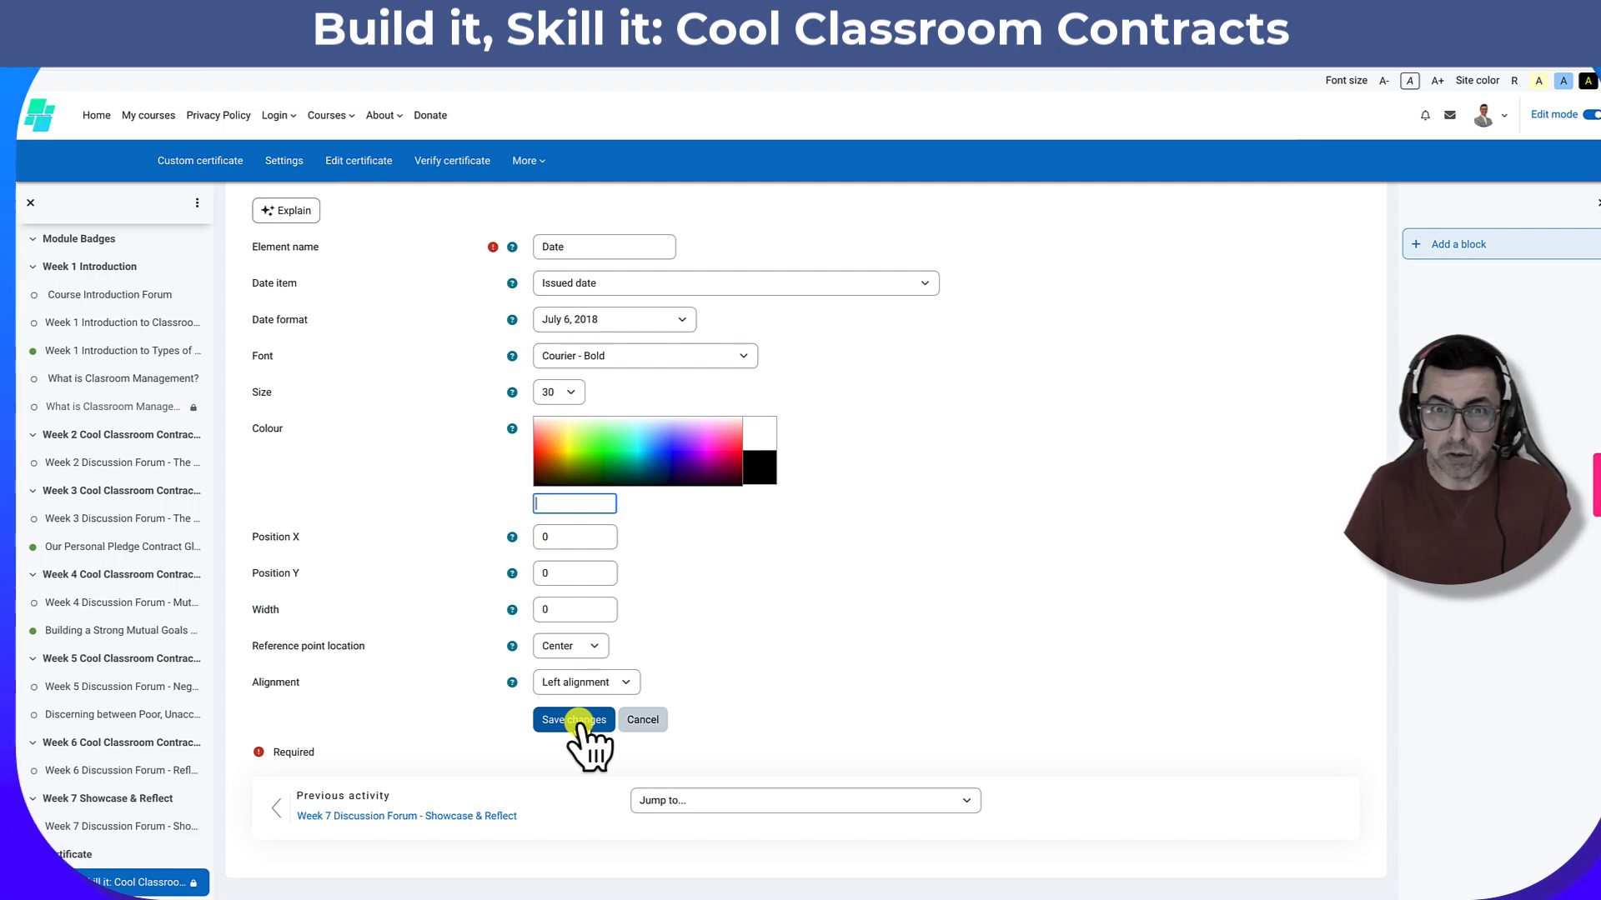
click(580, 722)
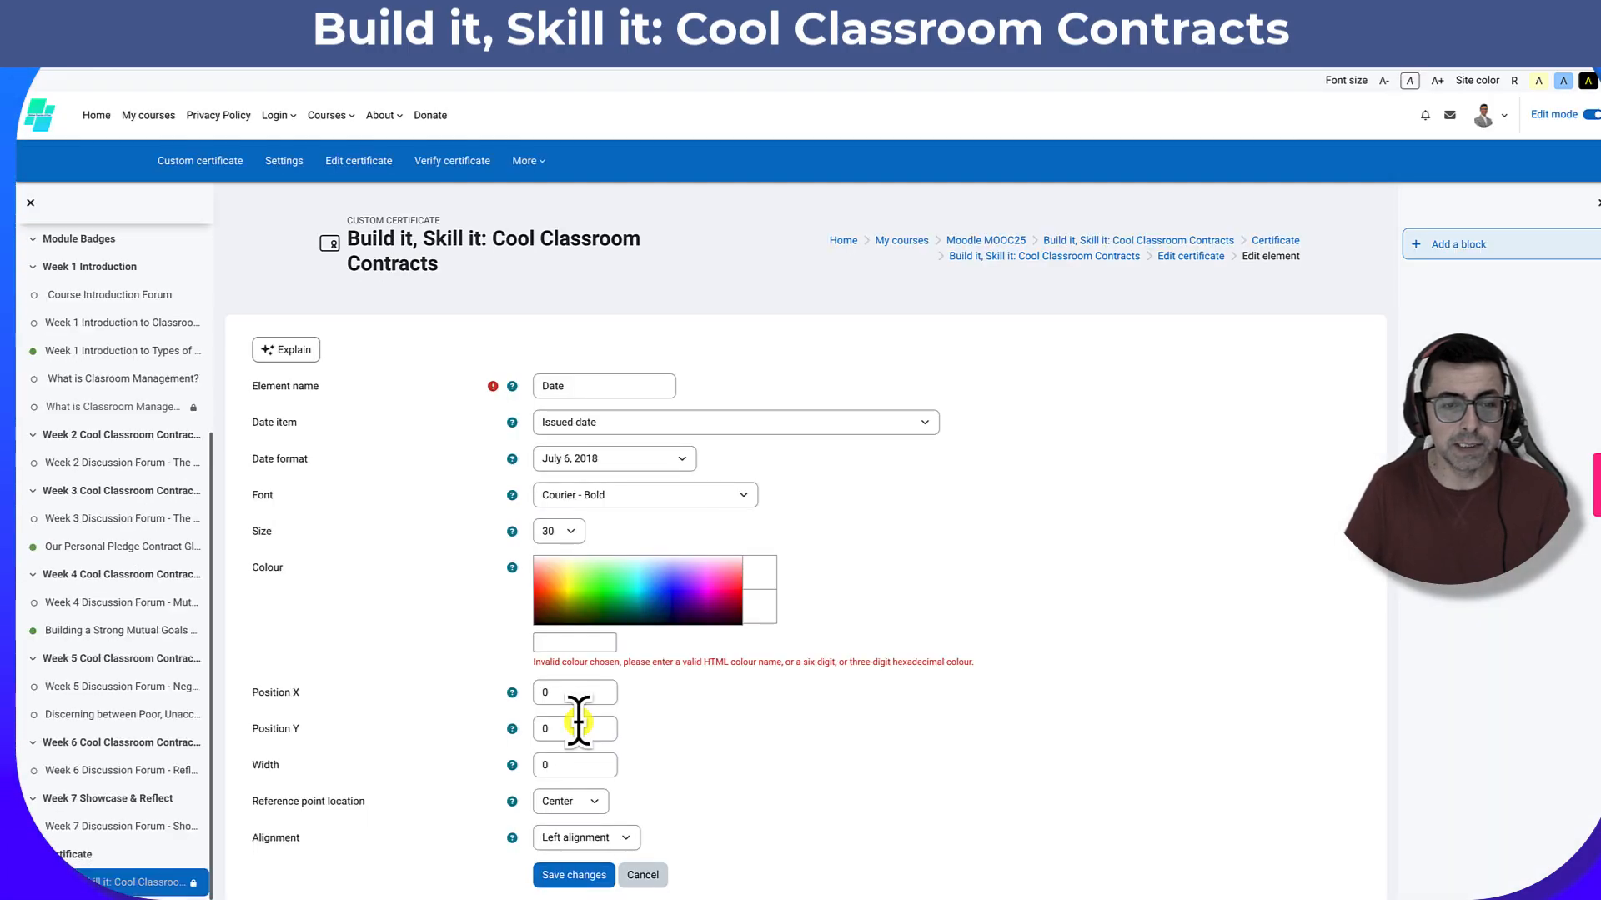
click(662, 612)
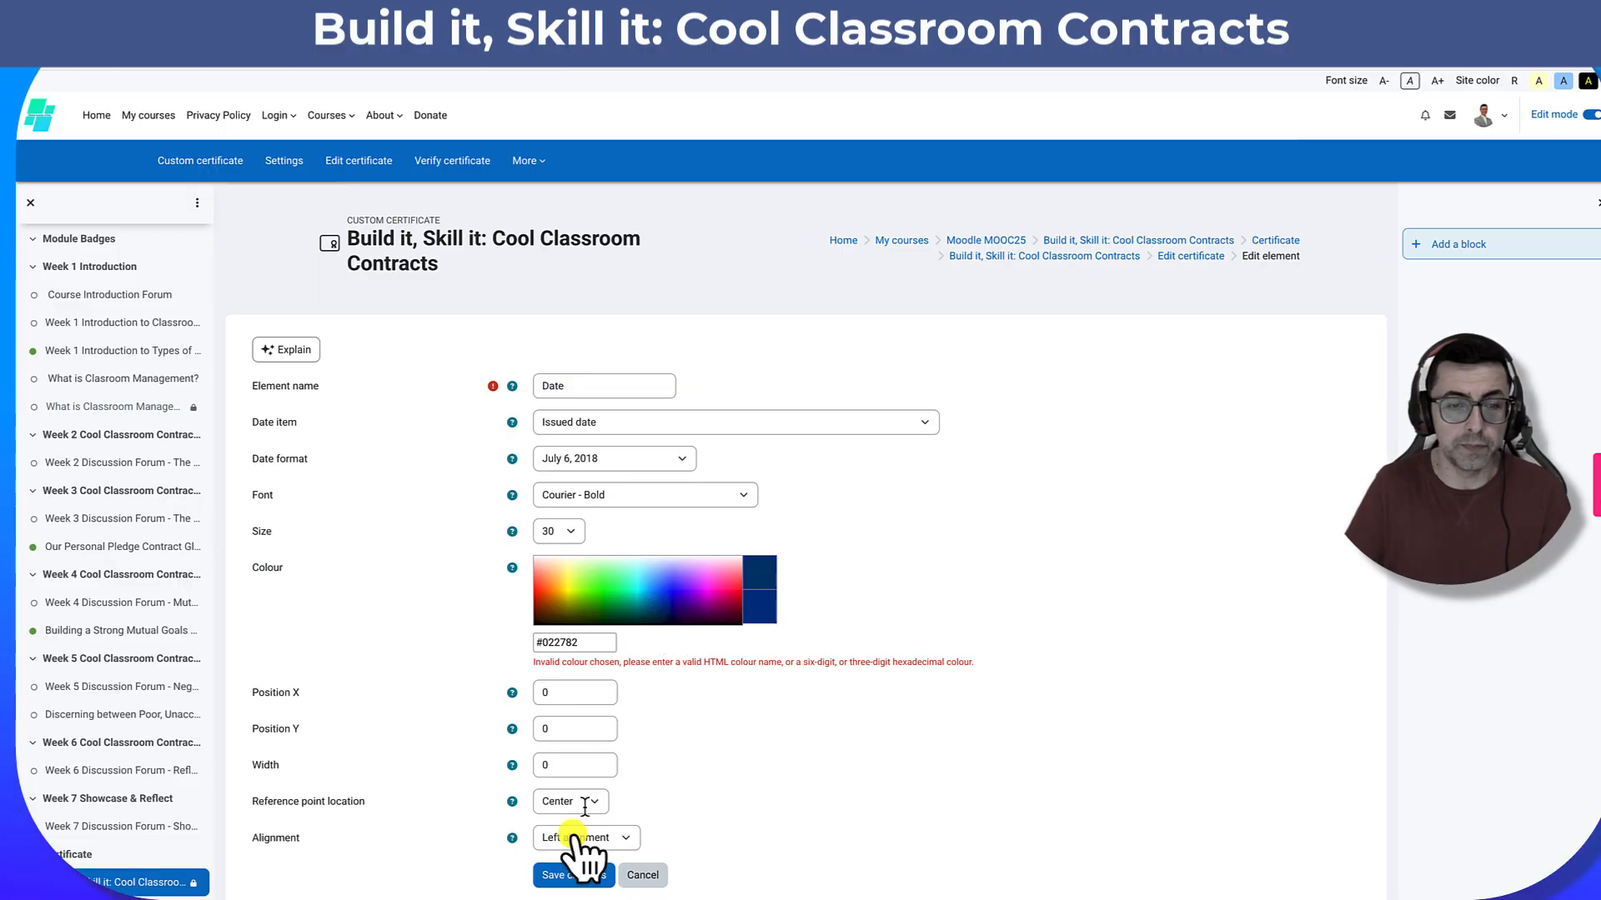
click(576, 877)
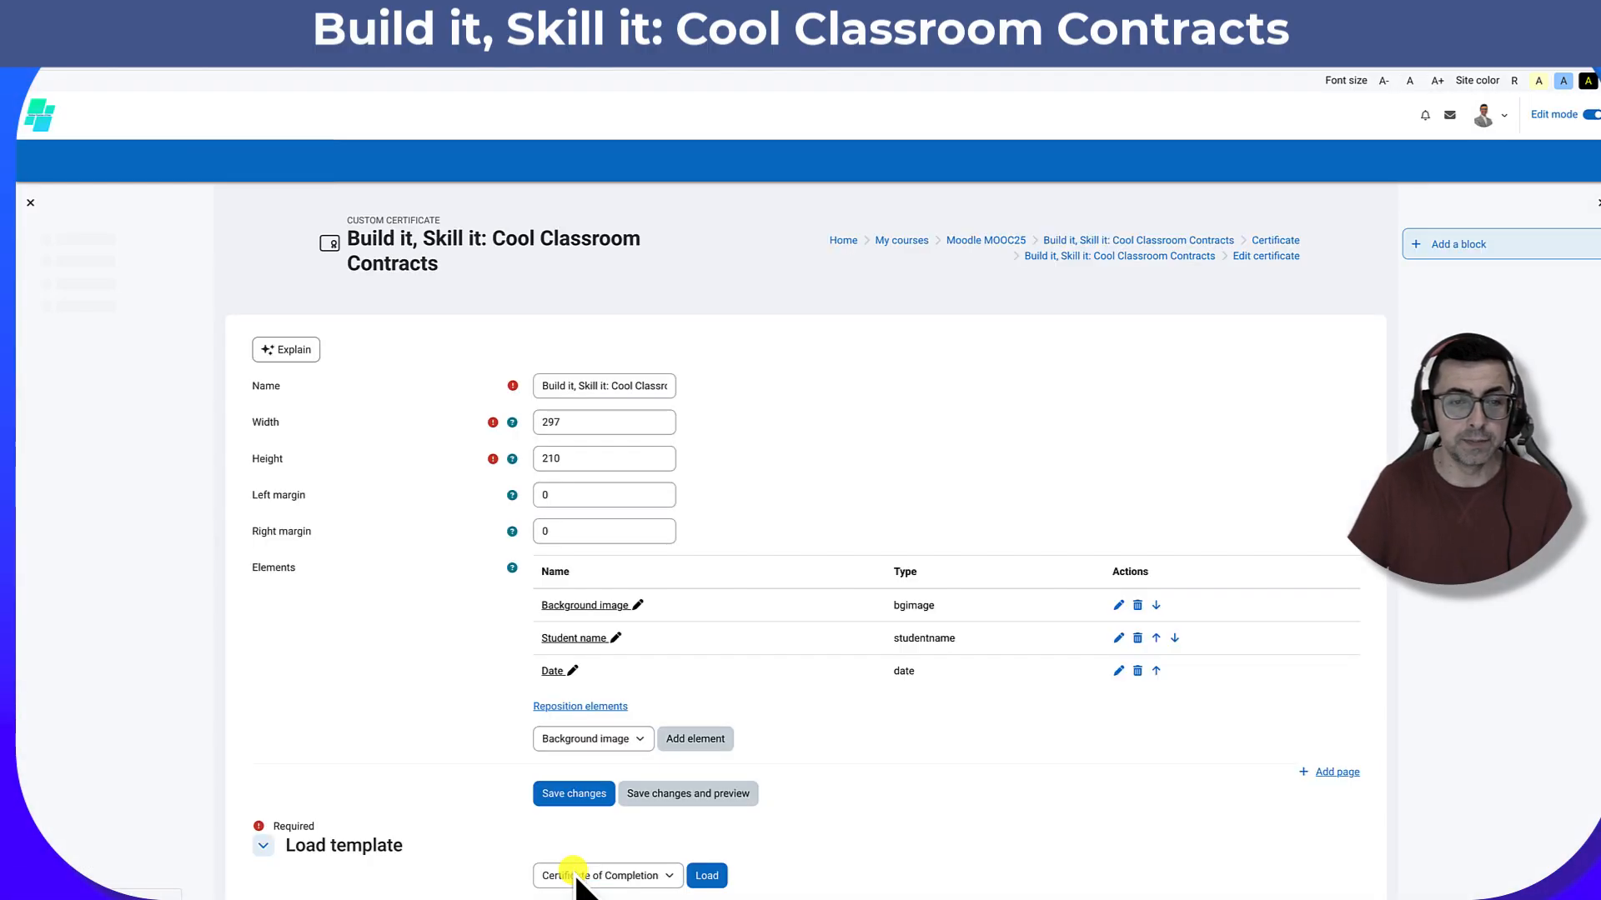
- Reposition the date element to the lower left area of the certificate, beside the award ribbon badge and below the course title
scroll(608, 854, down, 2)
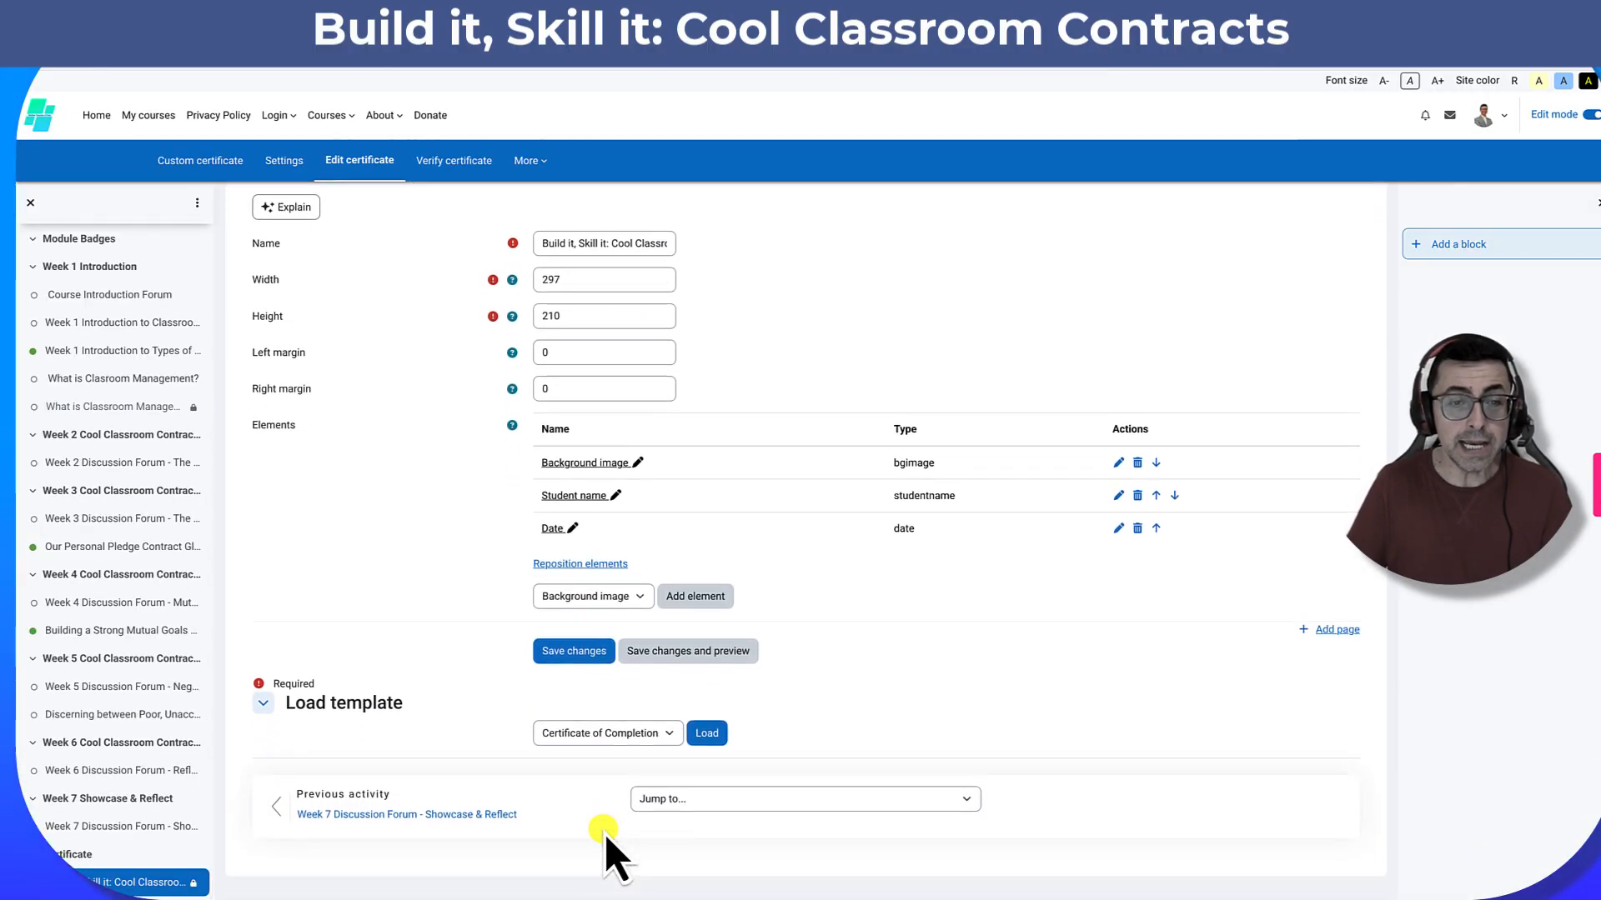
click(577, 565)
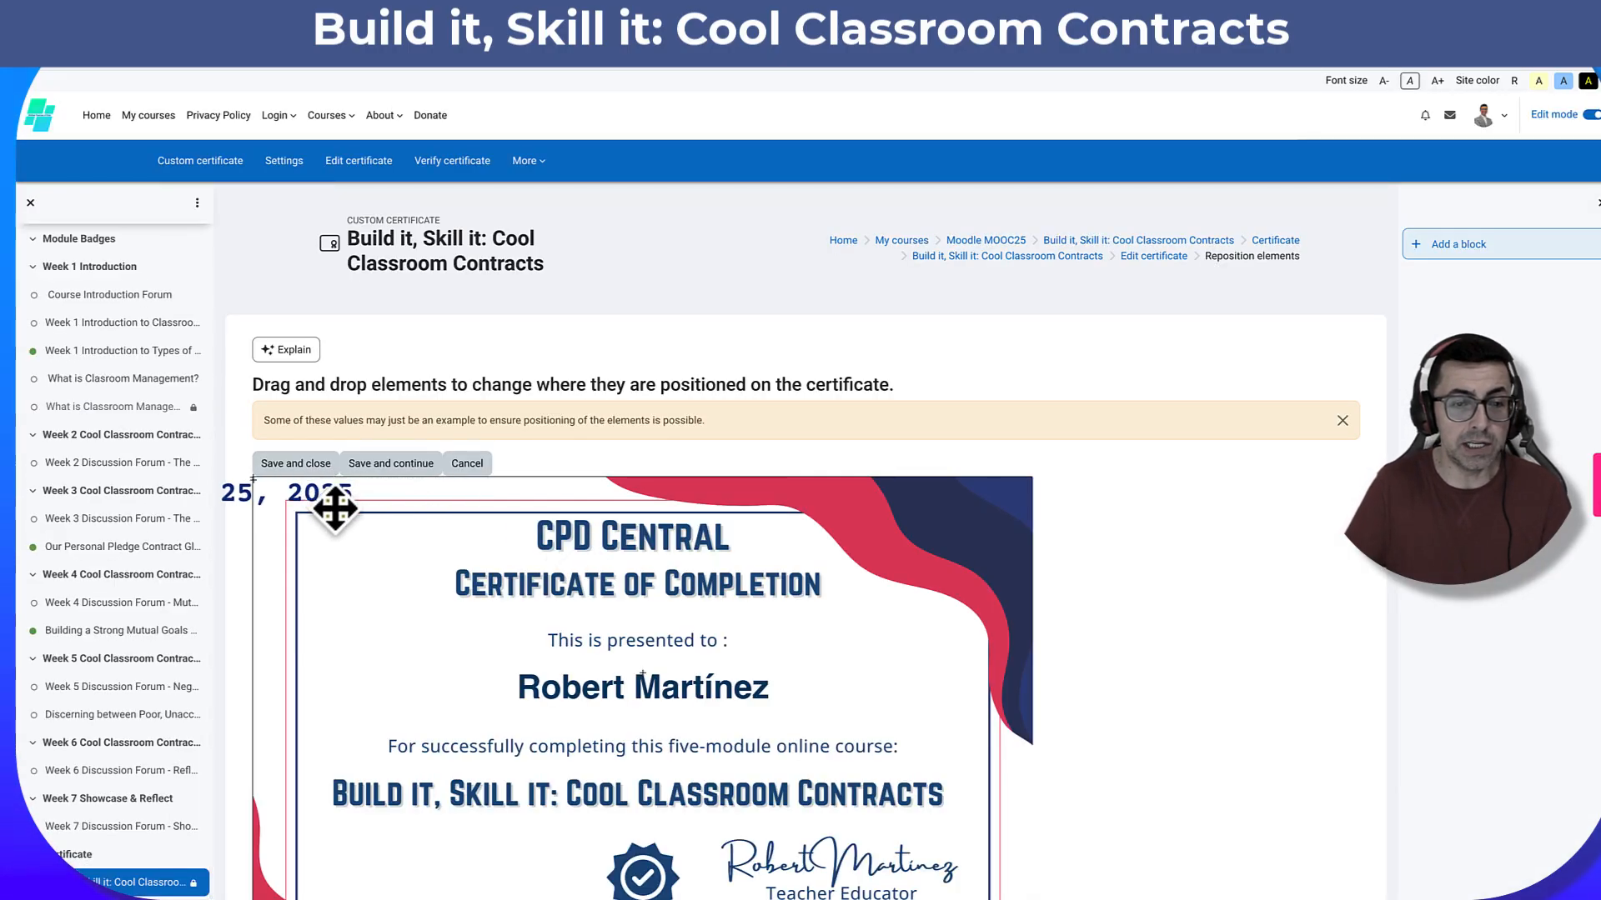
drag(332, 503, 592, 700)
scroll(591, 703, down, 2)
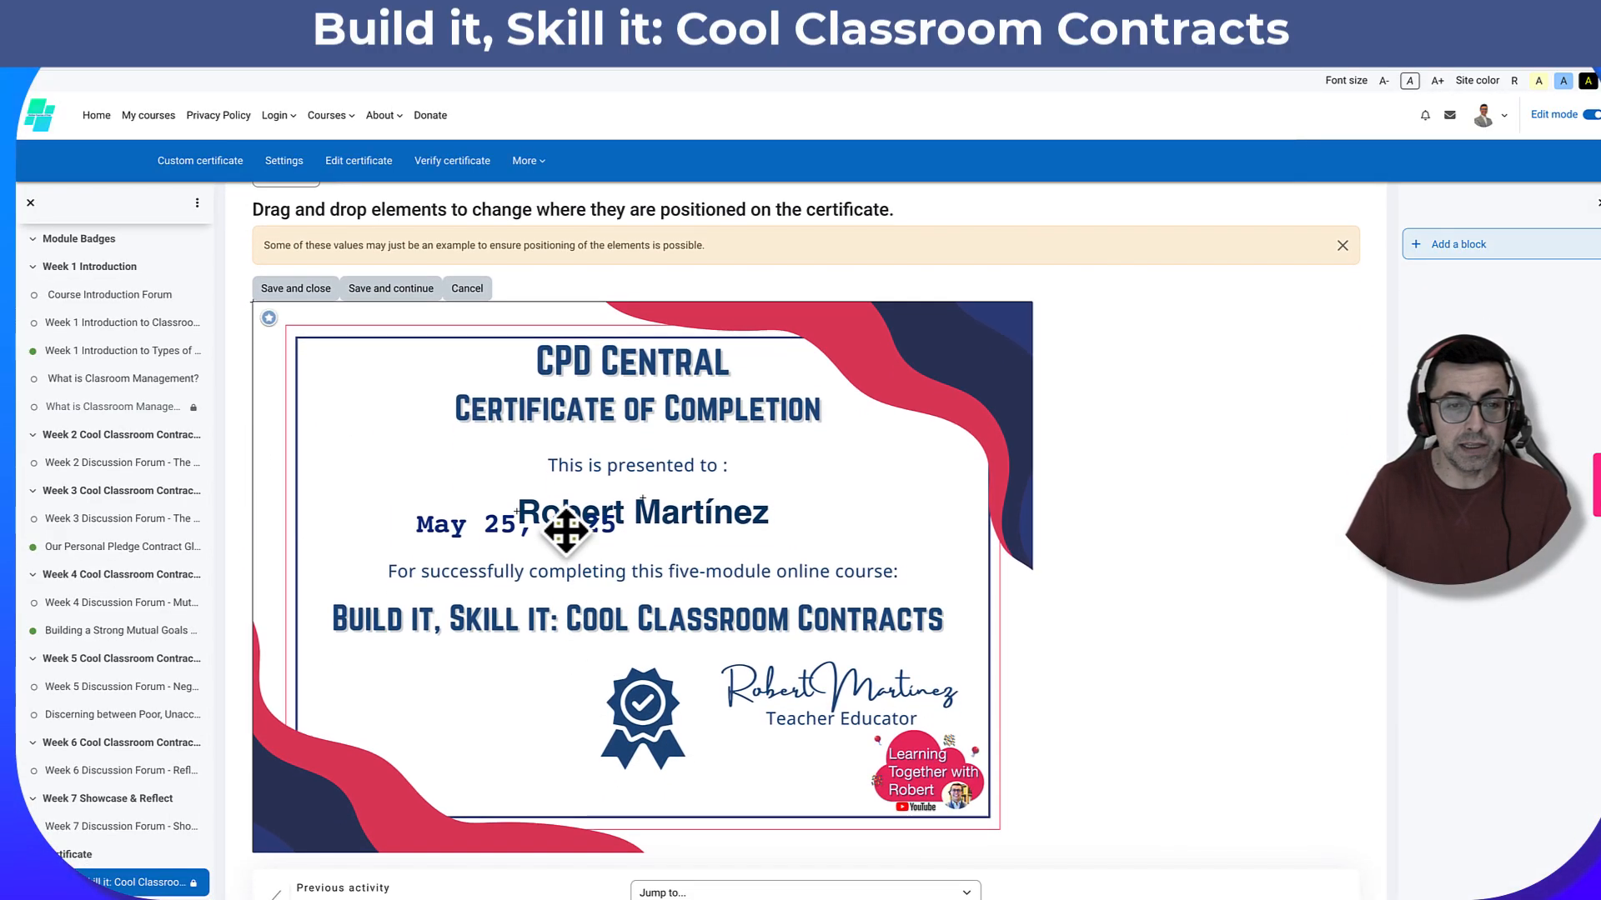
drag(568, 537, 507, 725)
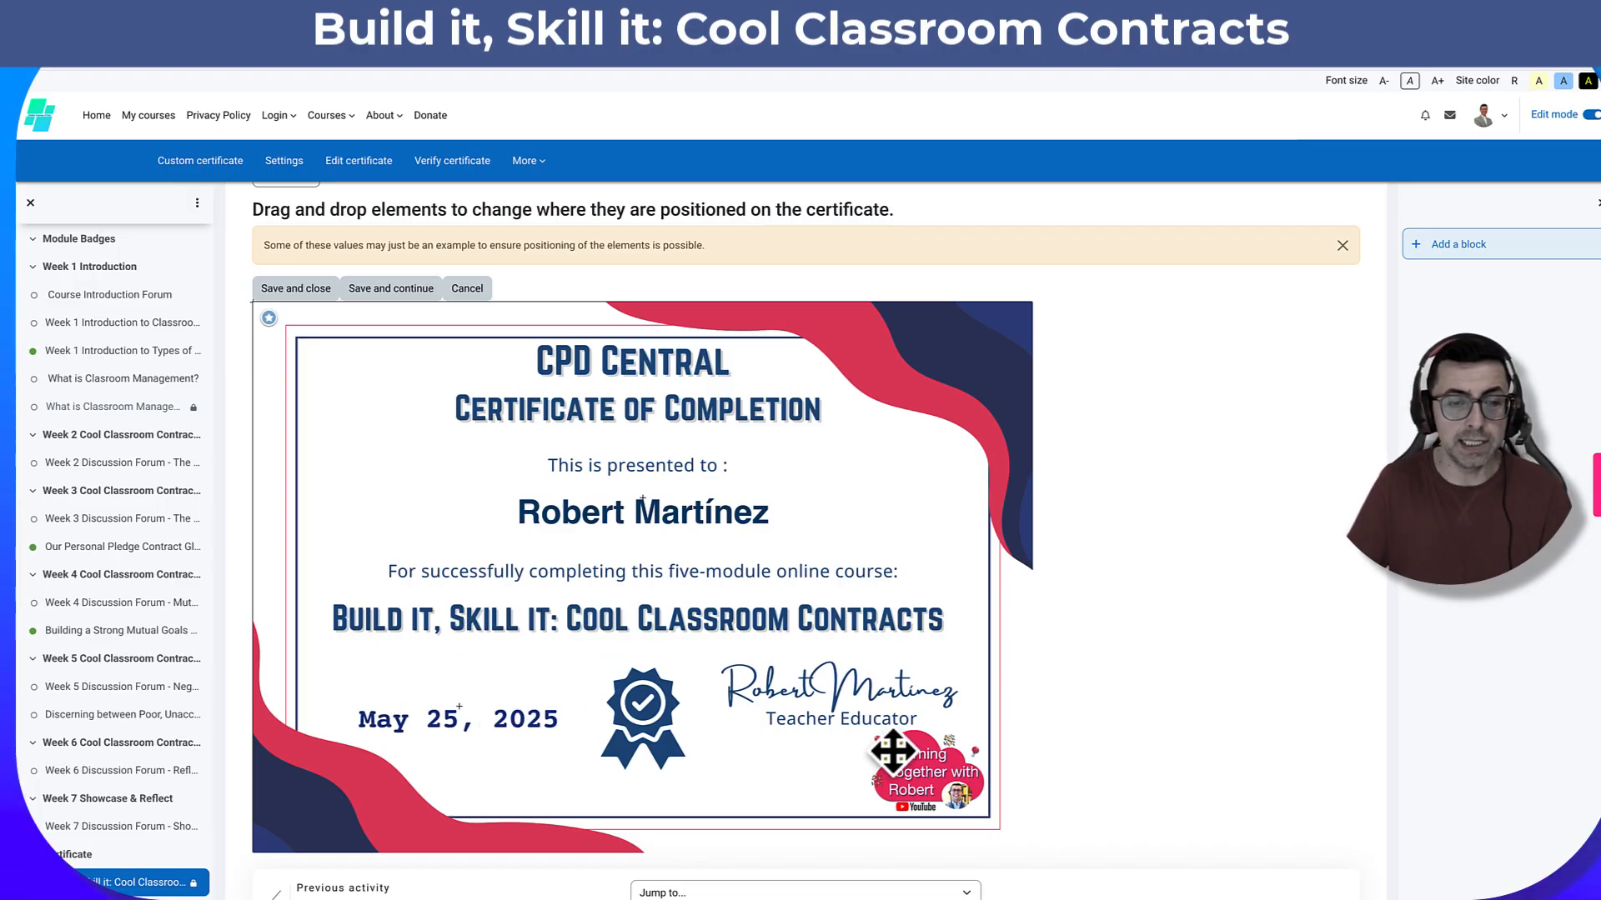
- Nudge the date element slightly upward and shift the student name slightly to the right on the certificate
drag(418, 724, 421, 713)
mouse_move(678, 522)
mouse_down()
mouse_move(711, 510)
mouse_move(665, 511)
mouse_move(680, 516)
mouse_up()
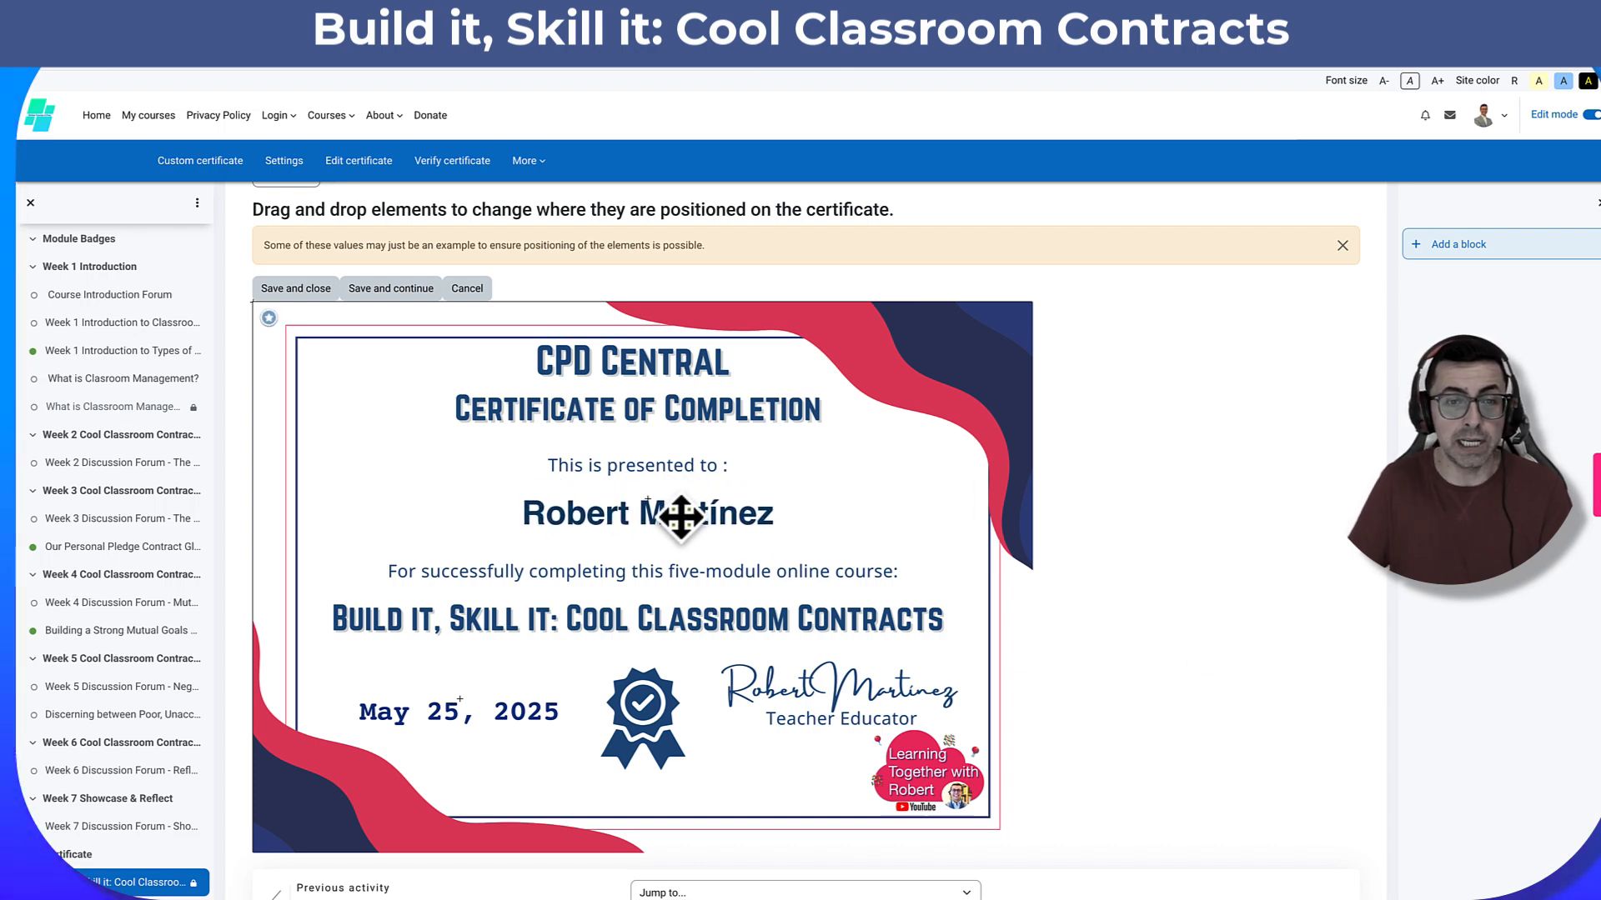
- Change the date element's colour to #023E73 and save the element
click(517, 713)
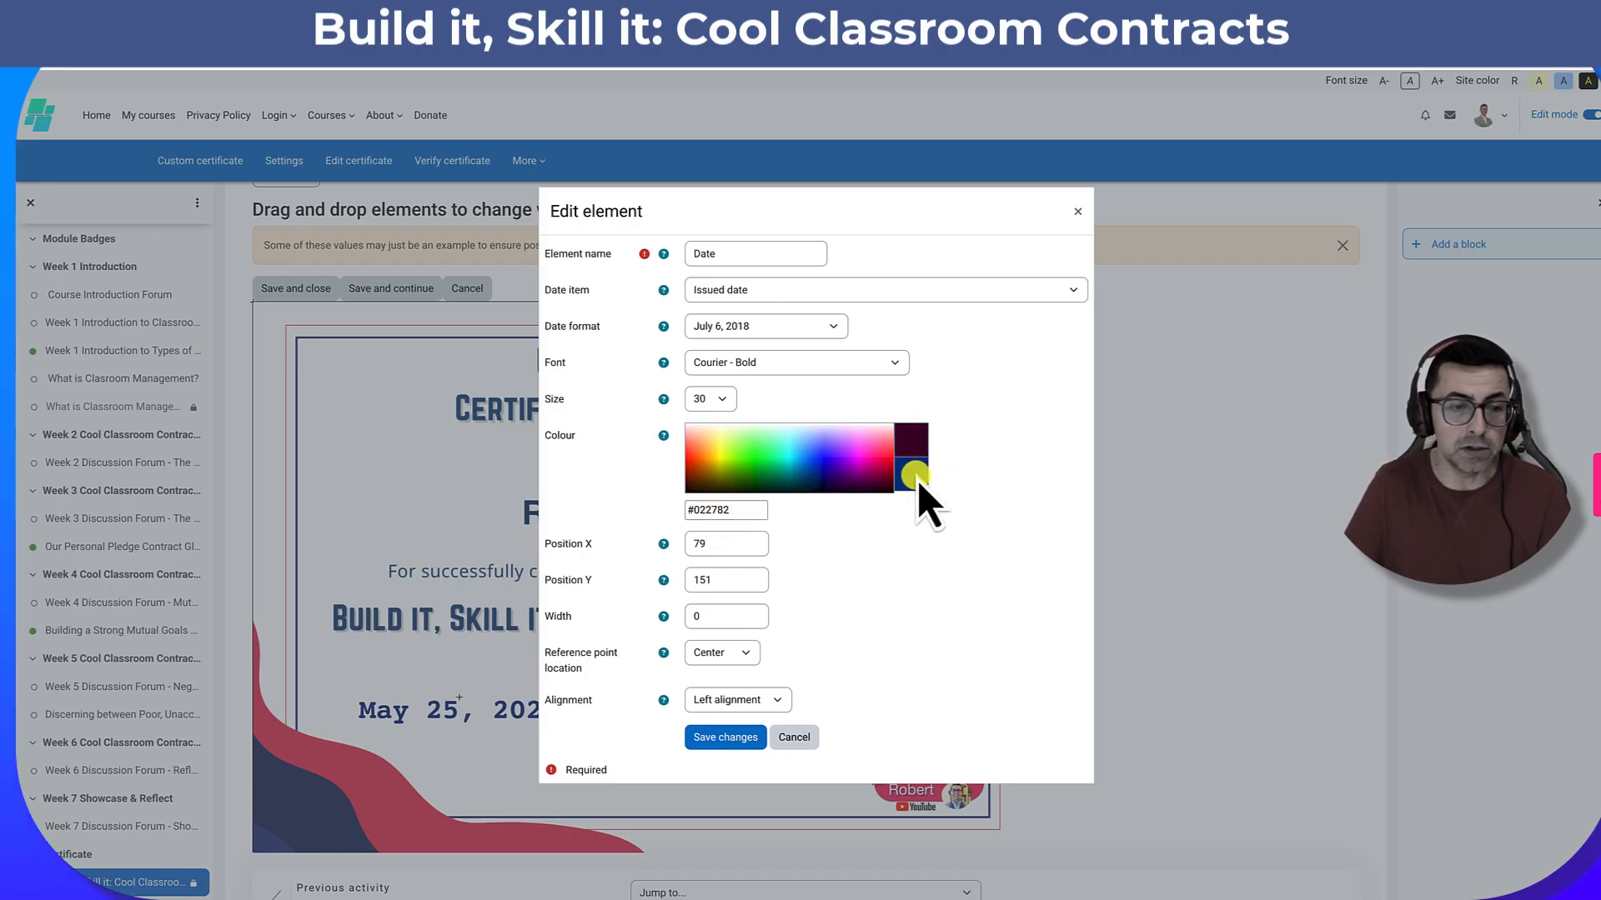
click(805, 482)
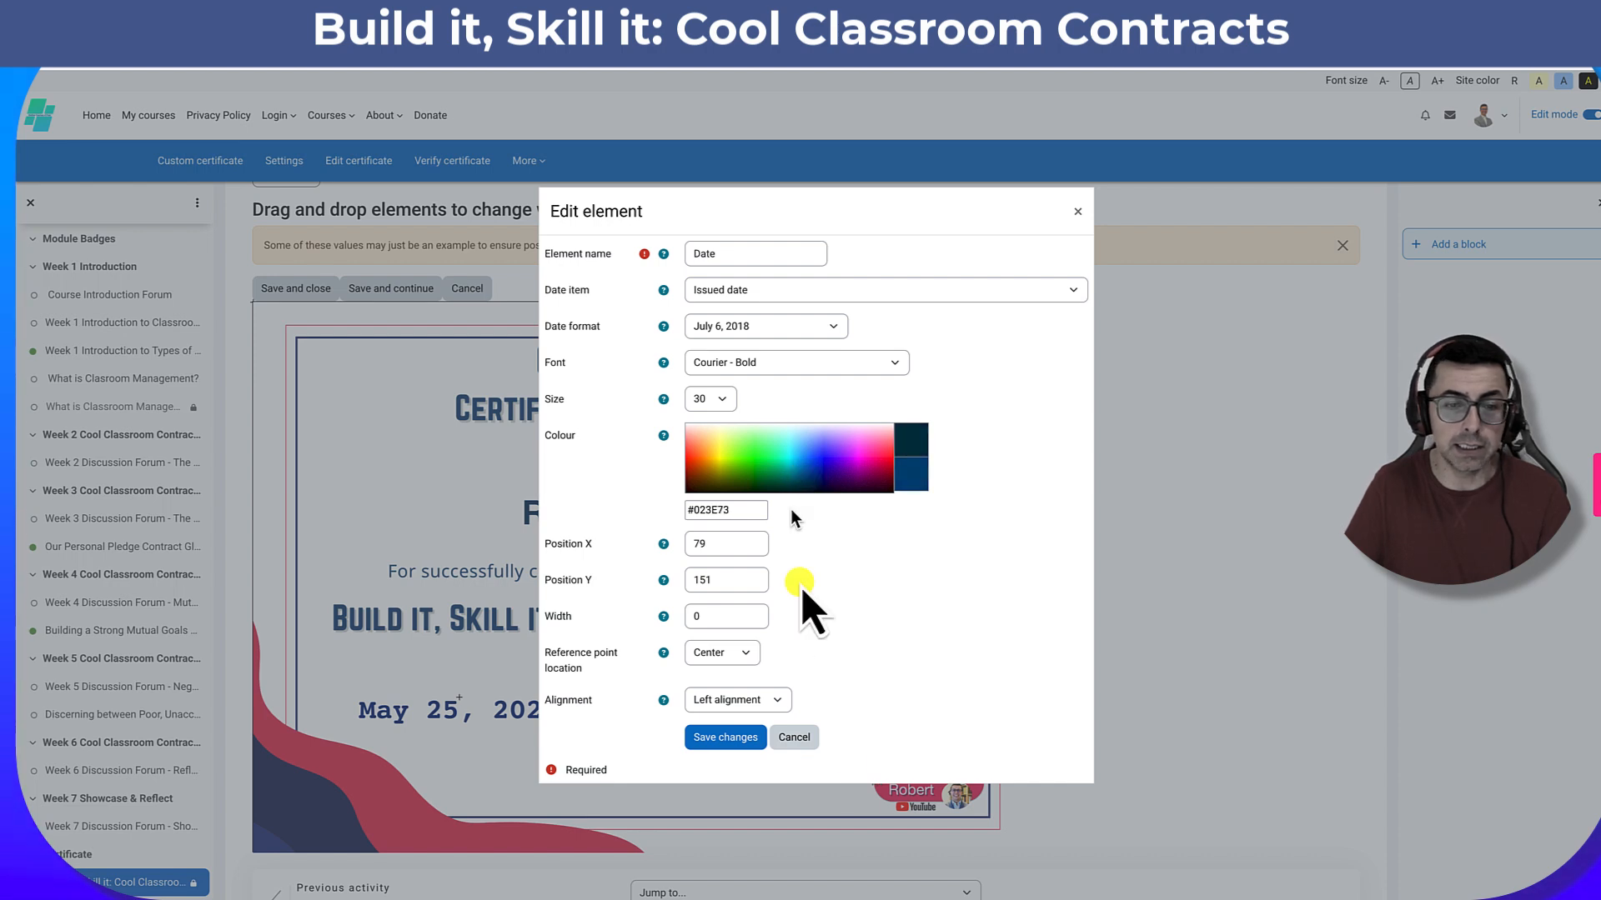
click(734, 738)
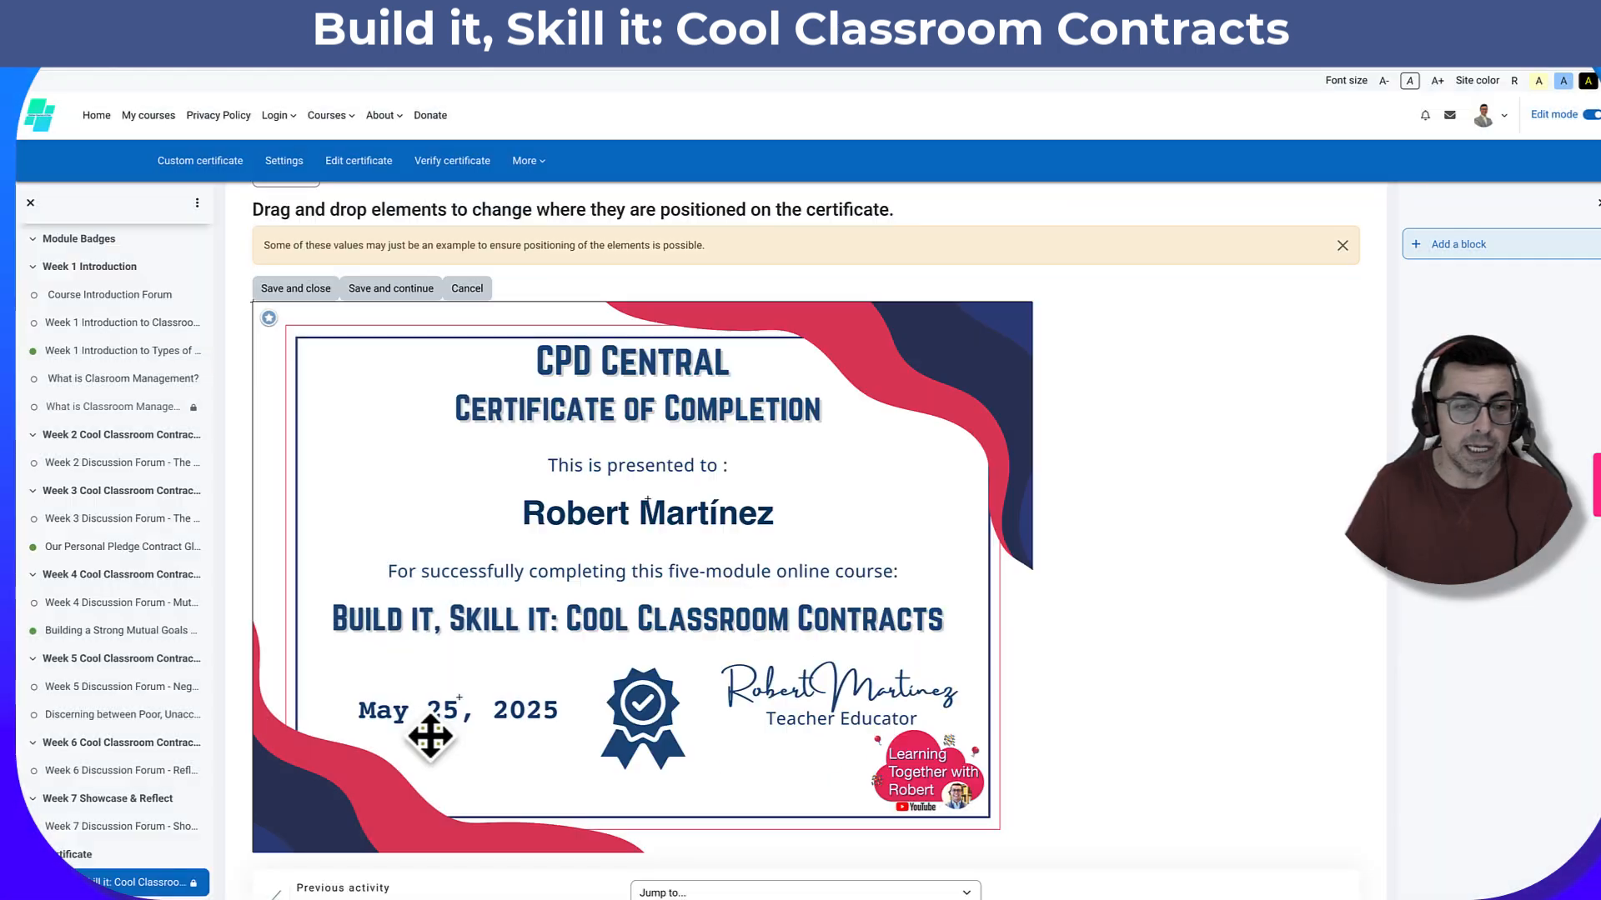
- Move the date element slightly up and to the right, and save and close the repositioned layout
drag(469, 705, 474, 709)
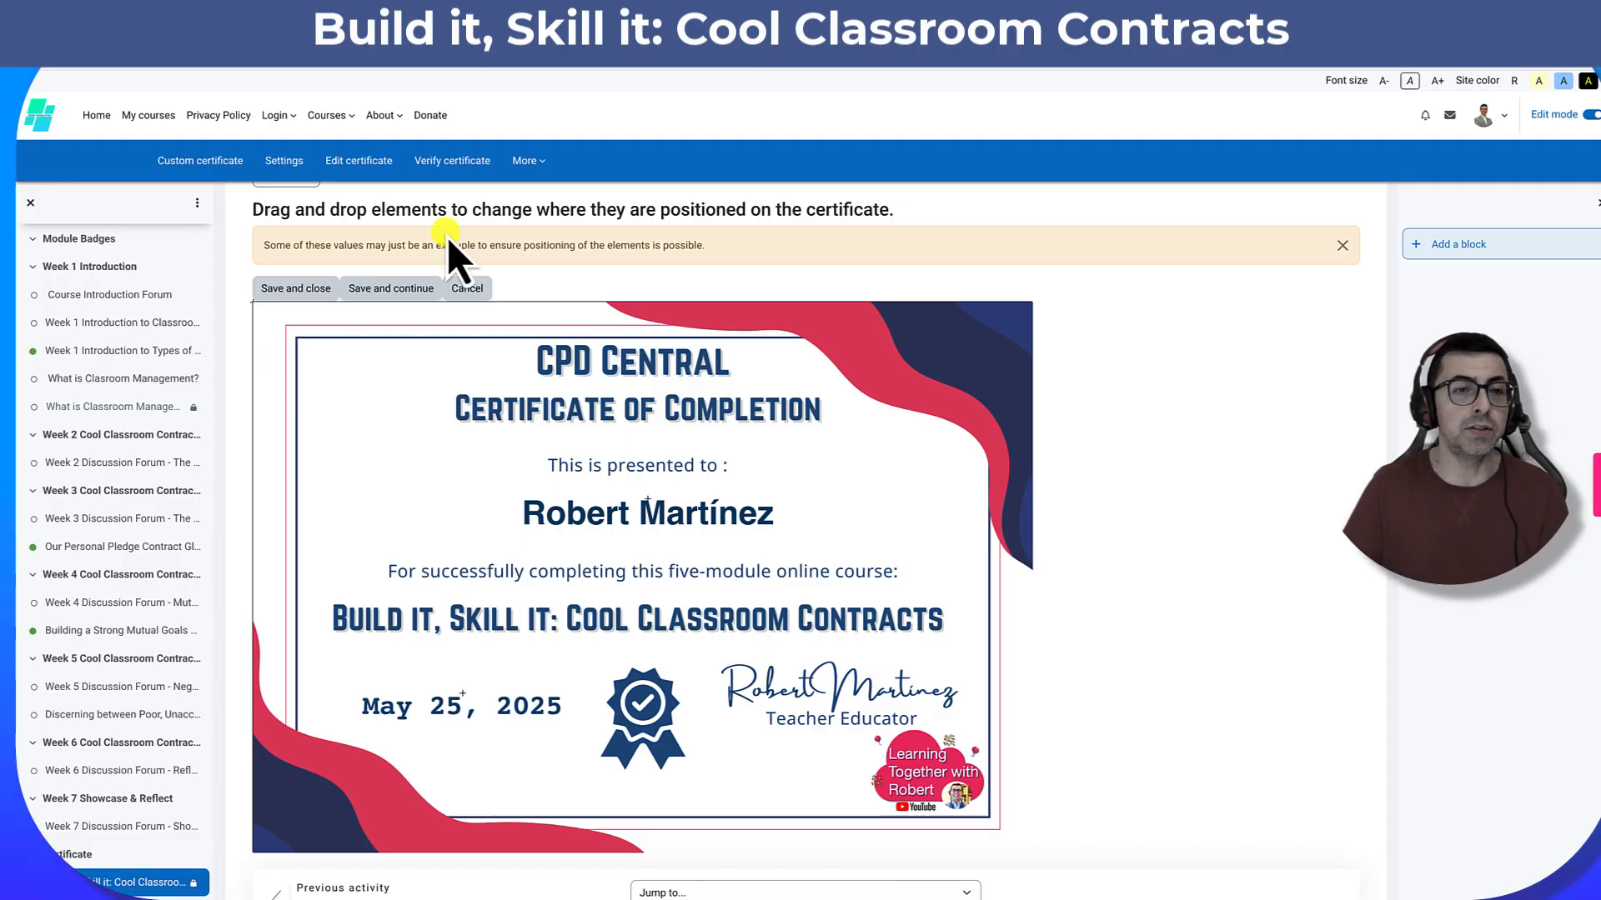
click(285, 290)
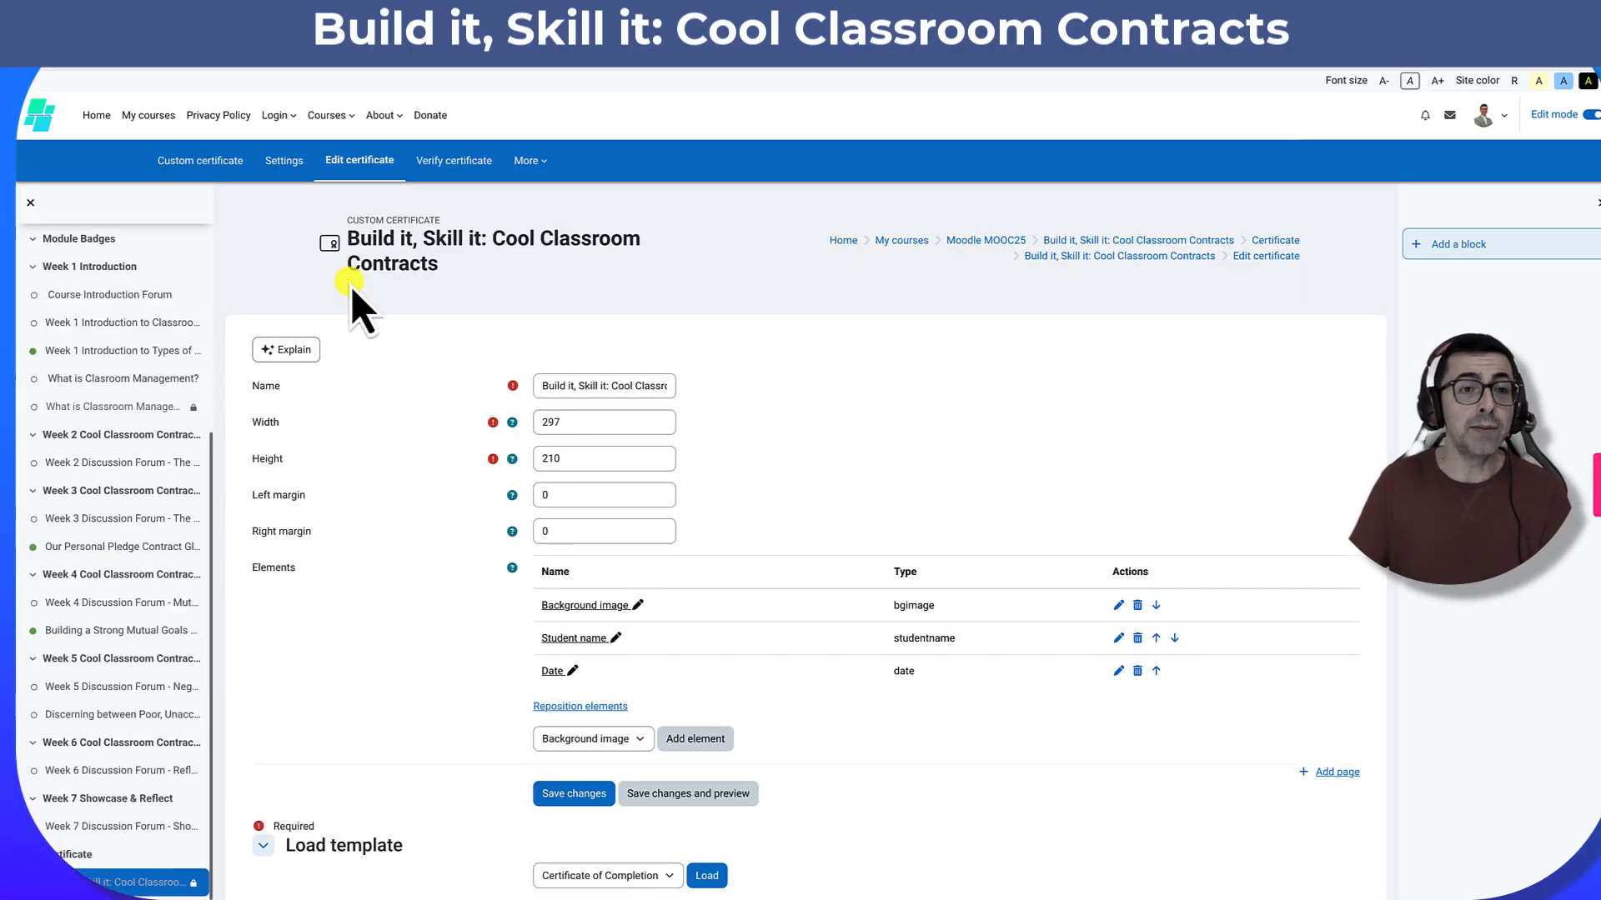
- Save the certificate changes with a preview and open the downloaded certificate PDF
scroll(526, 351, down, 1)
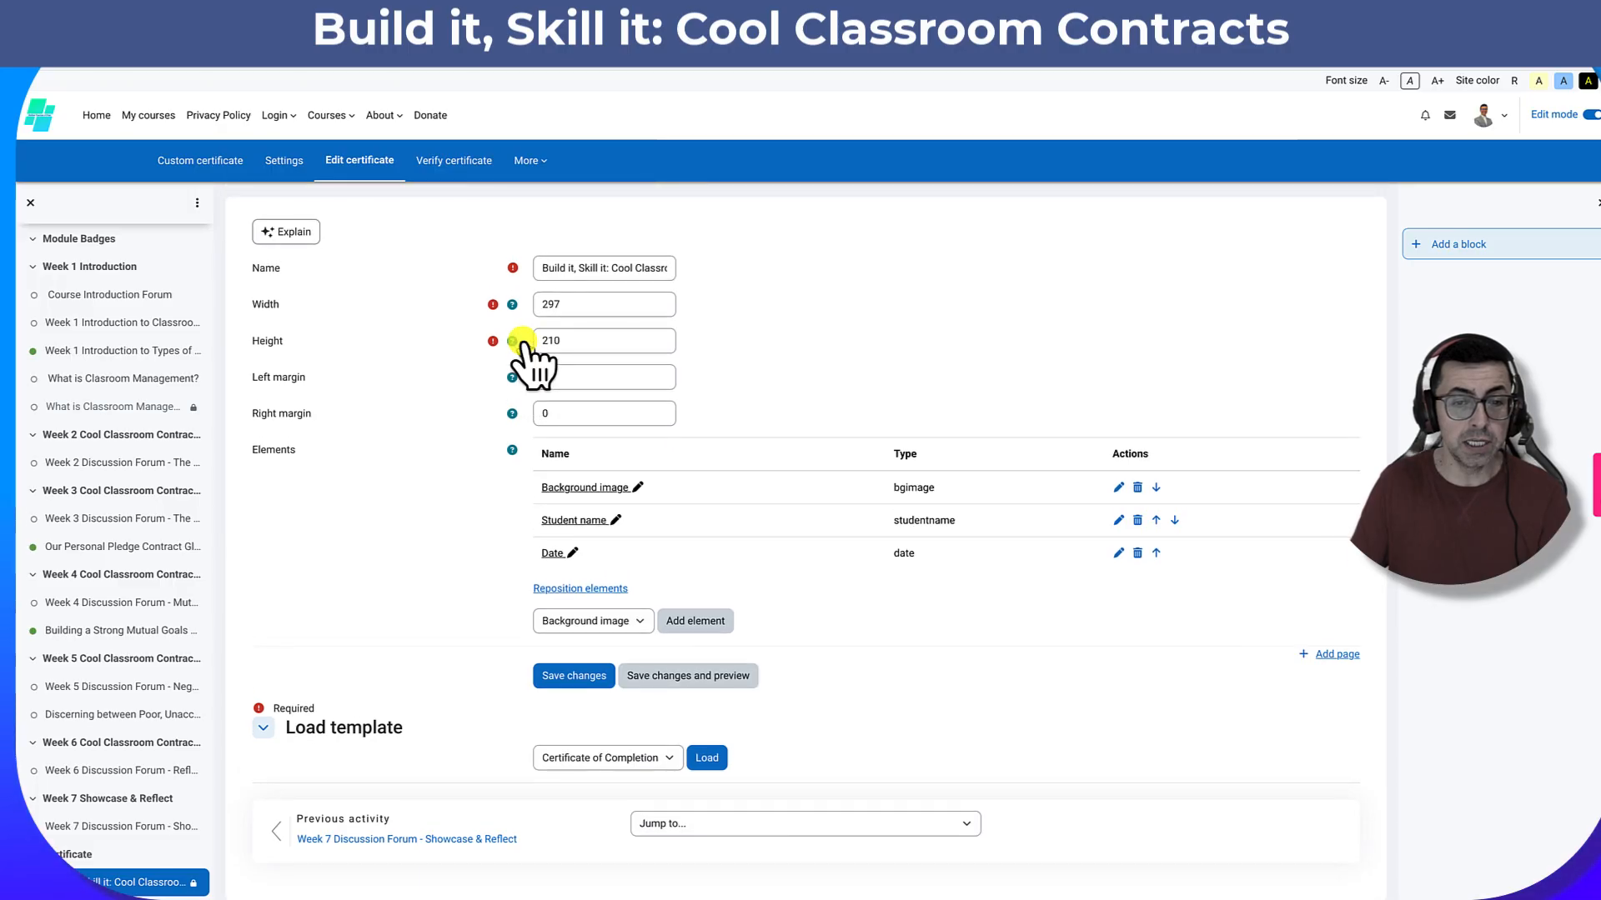
click(705, 679)
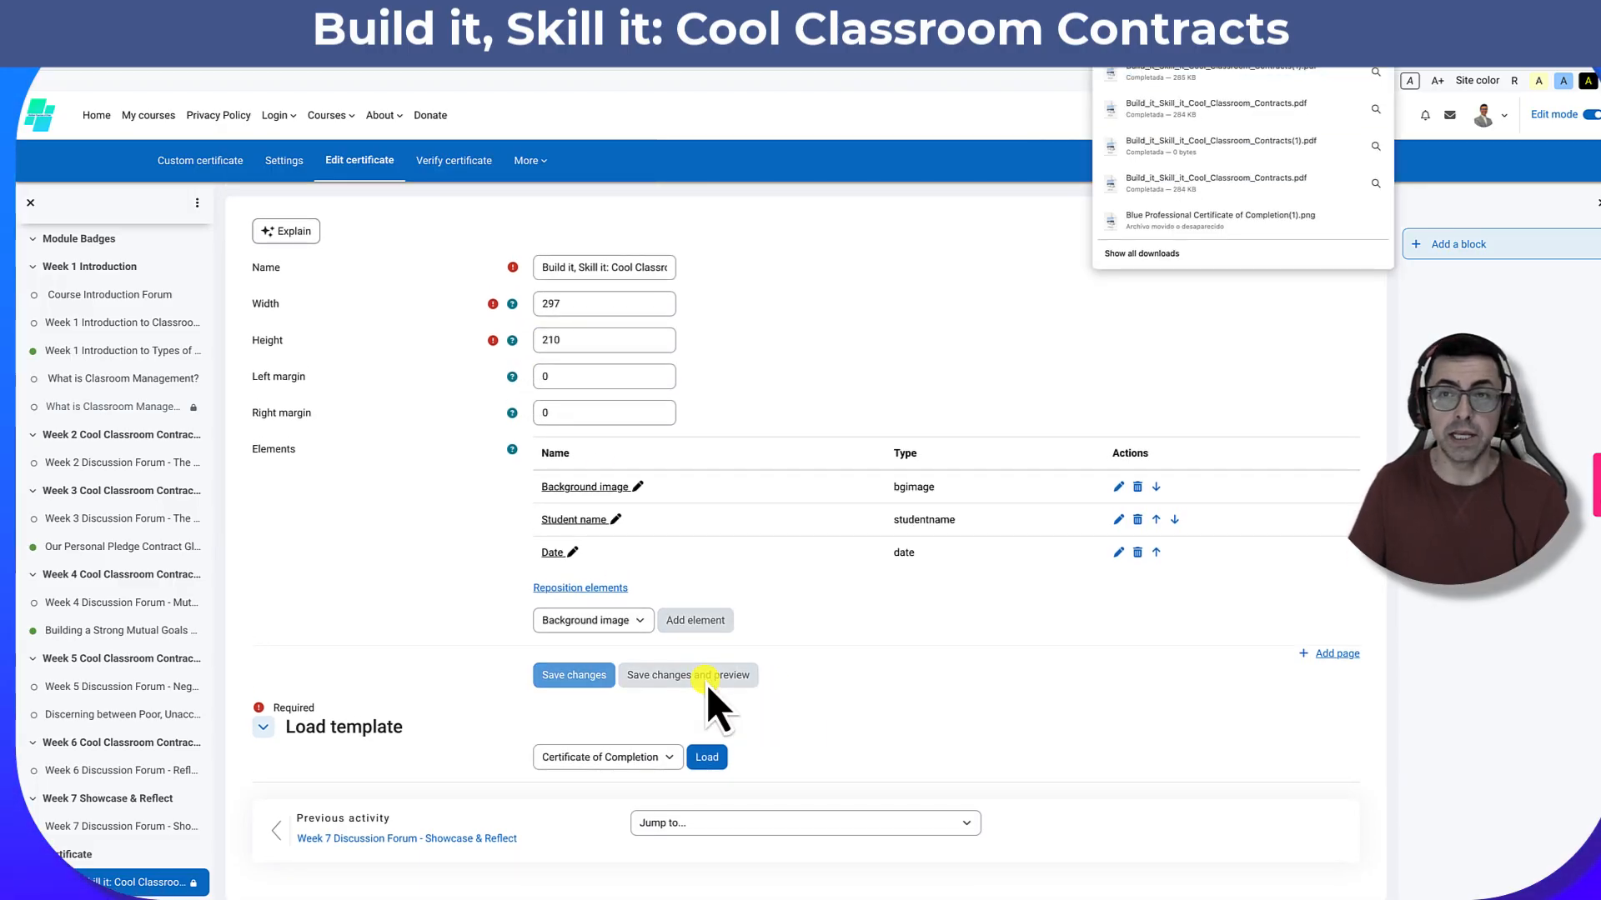
click(1209, 73)
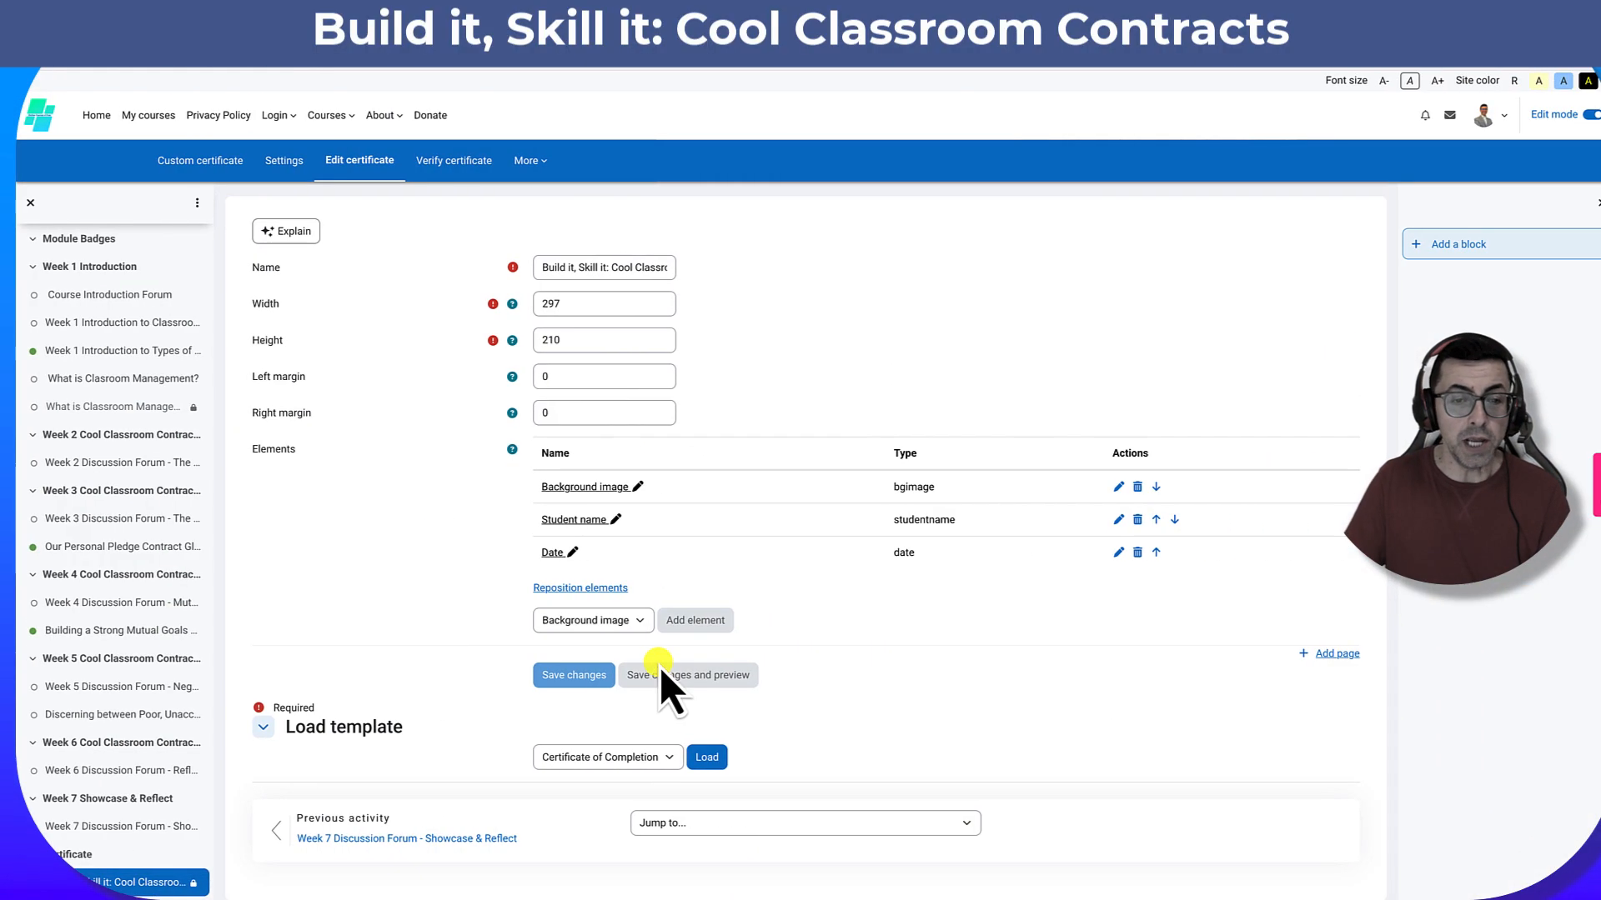
- Return to the course's Certificate section and open the Build it, Skill it: Cool Classroom Contracts certificate activity
scroll(654, 684, up, 2)
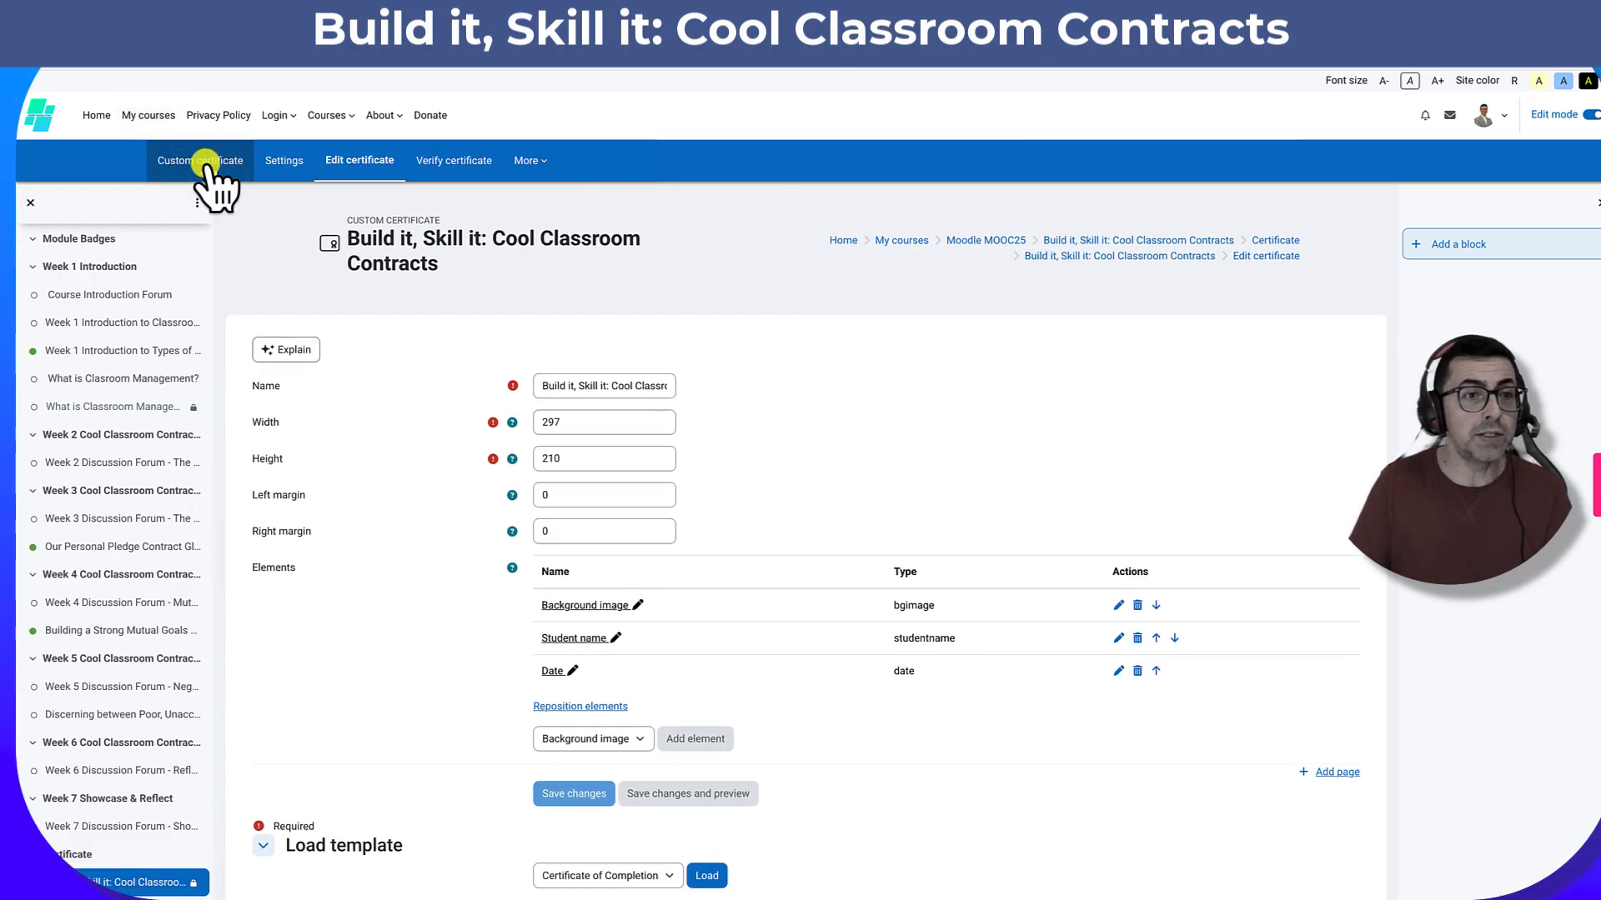
click(82, 240)
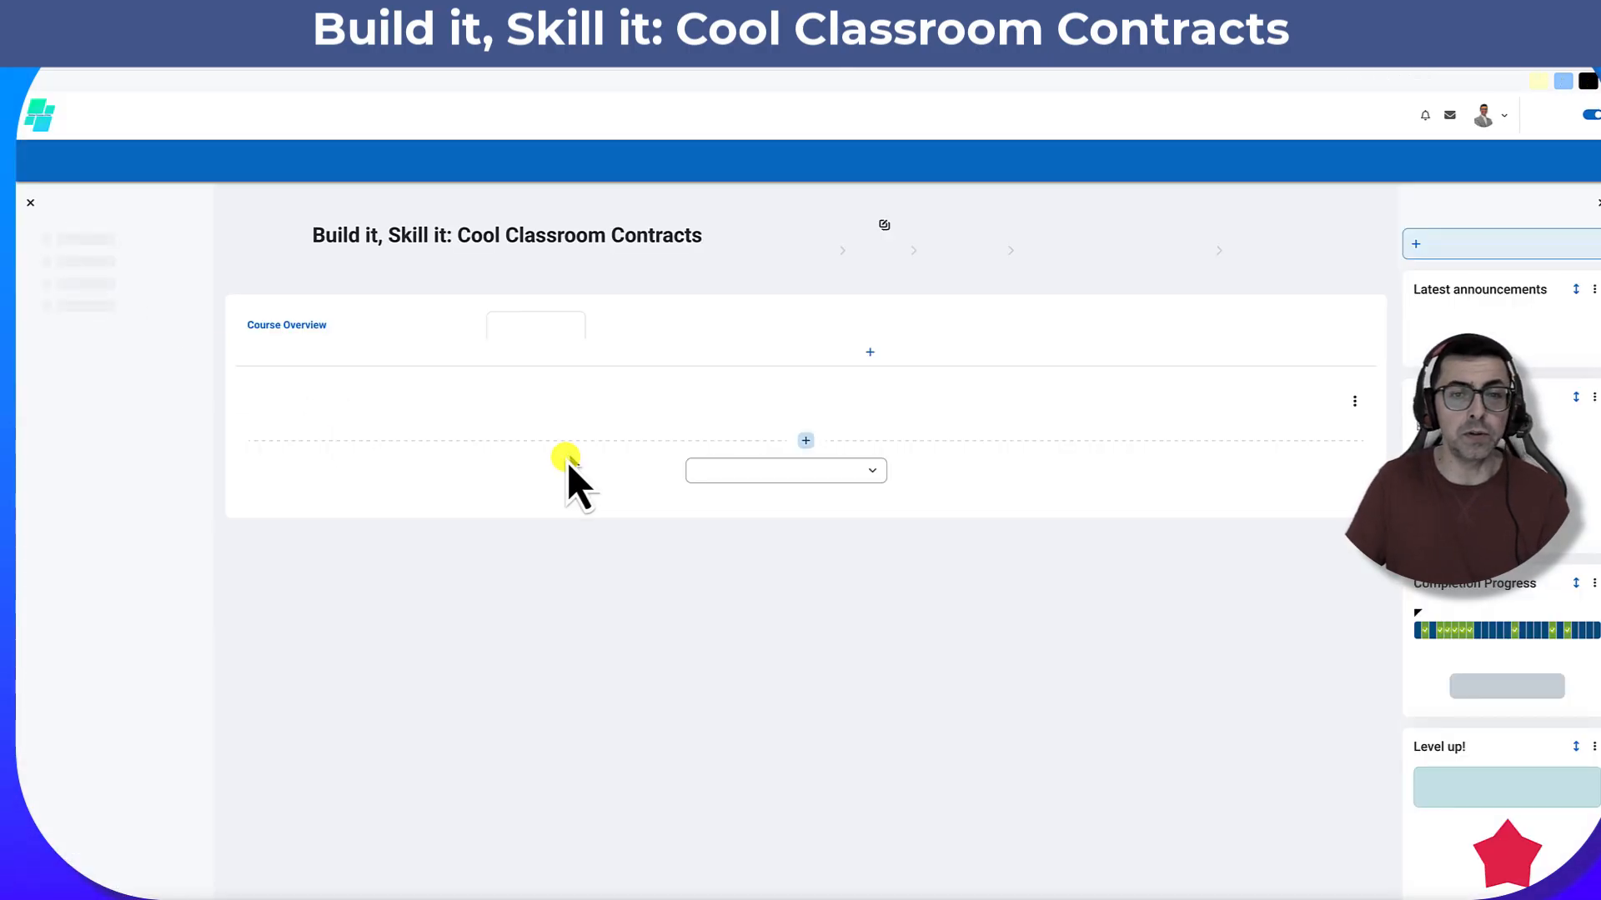
click(315, 332)
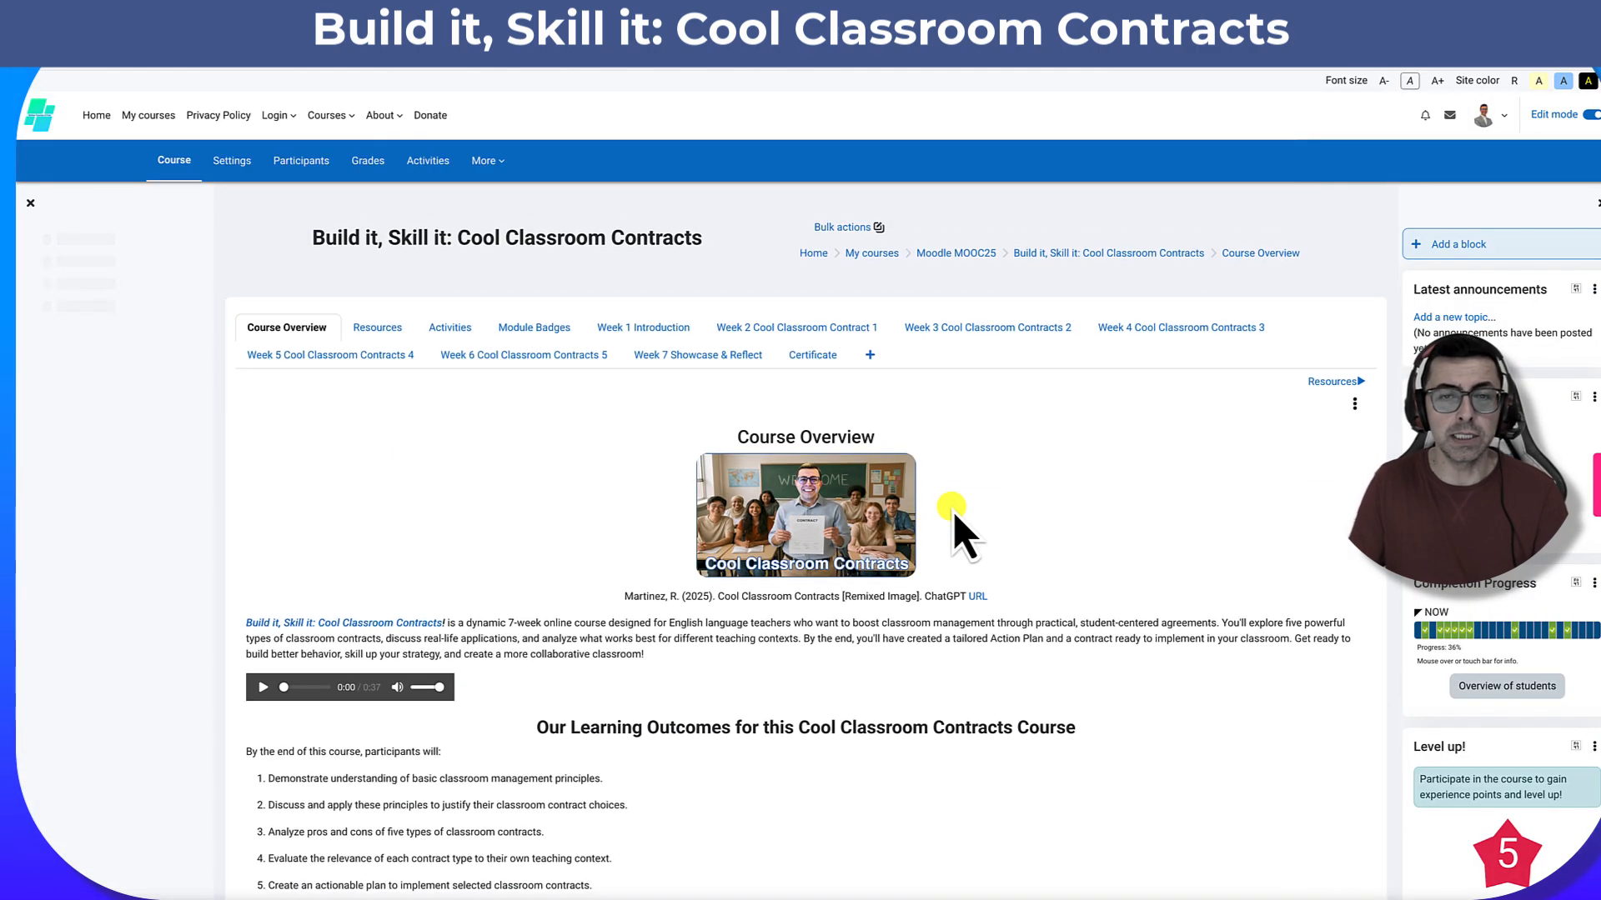
click(812, 353)
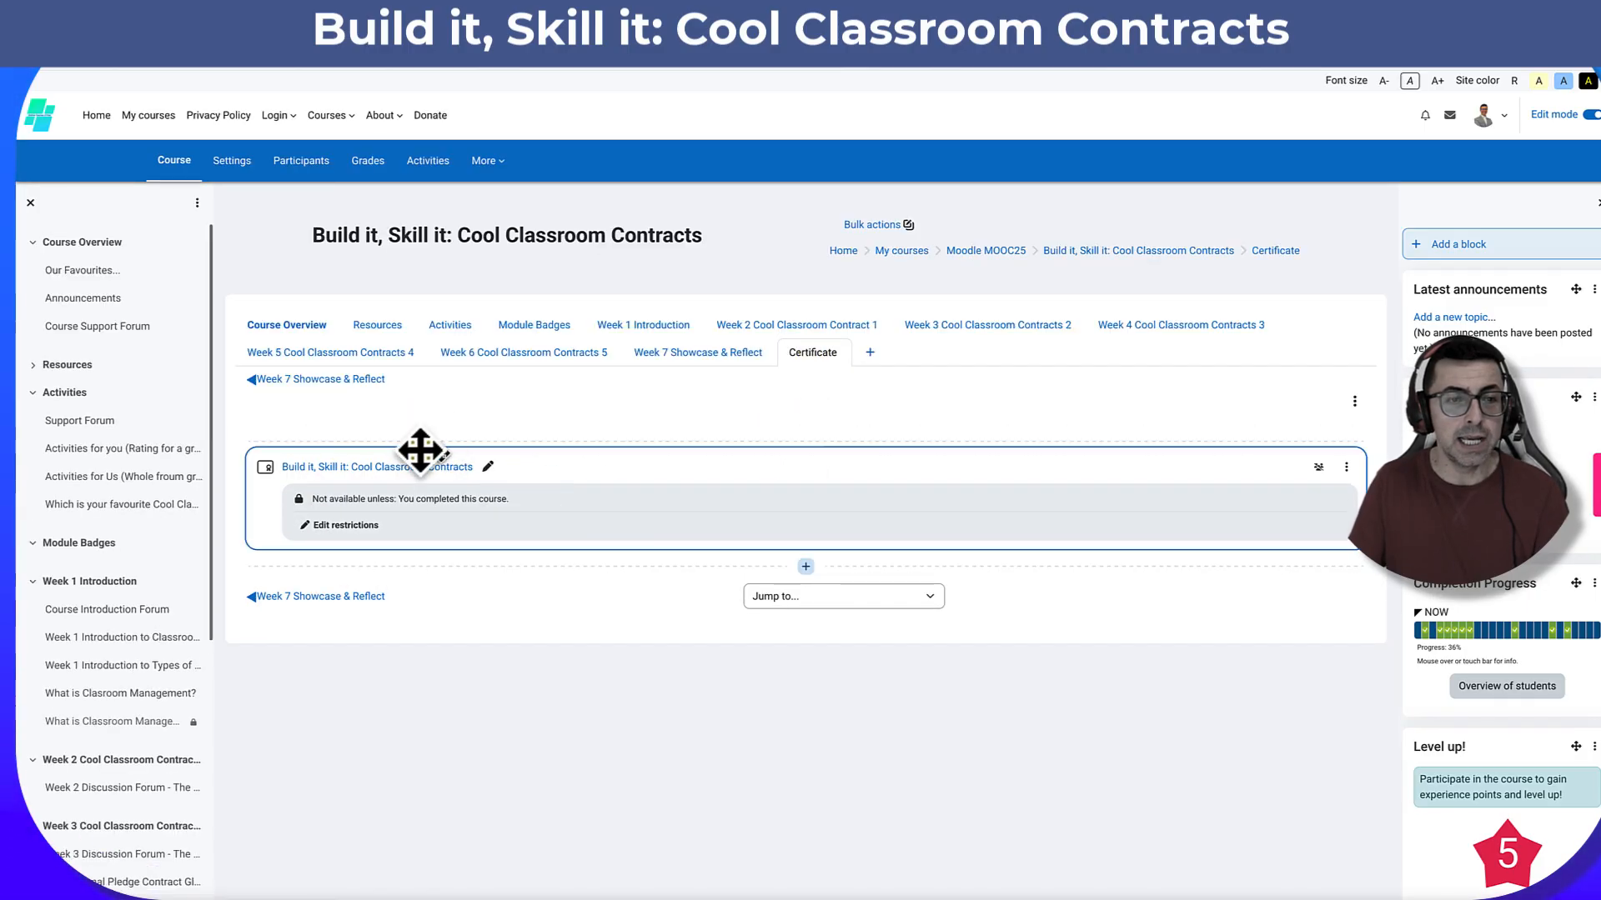
click(379, 468)
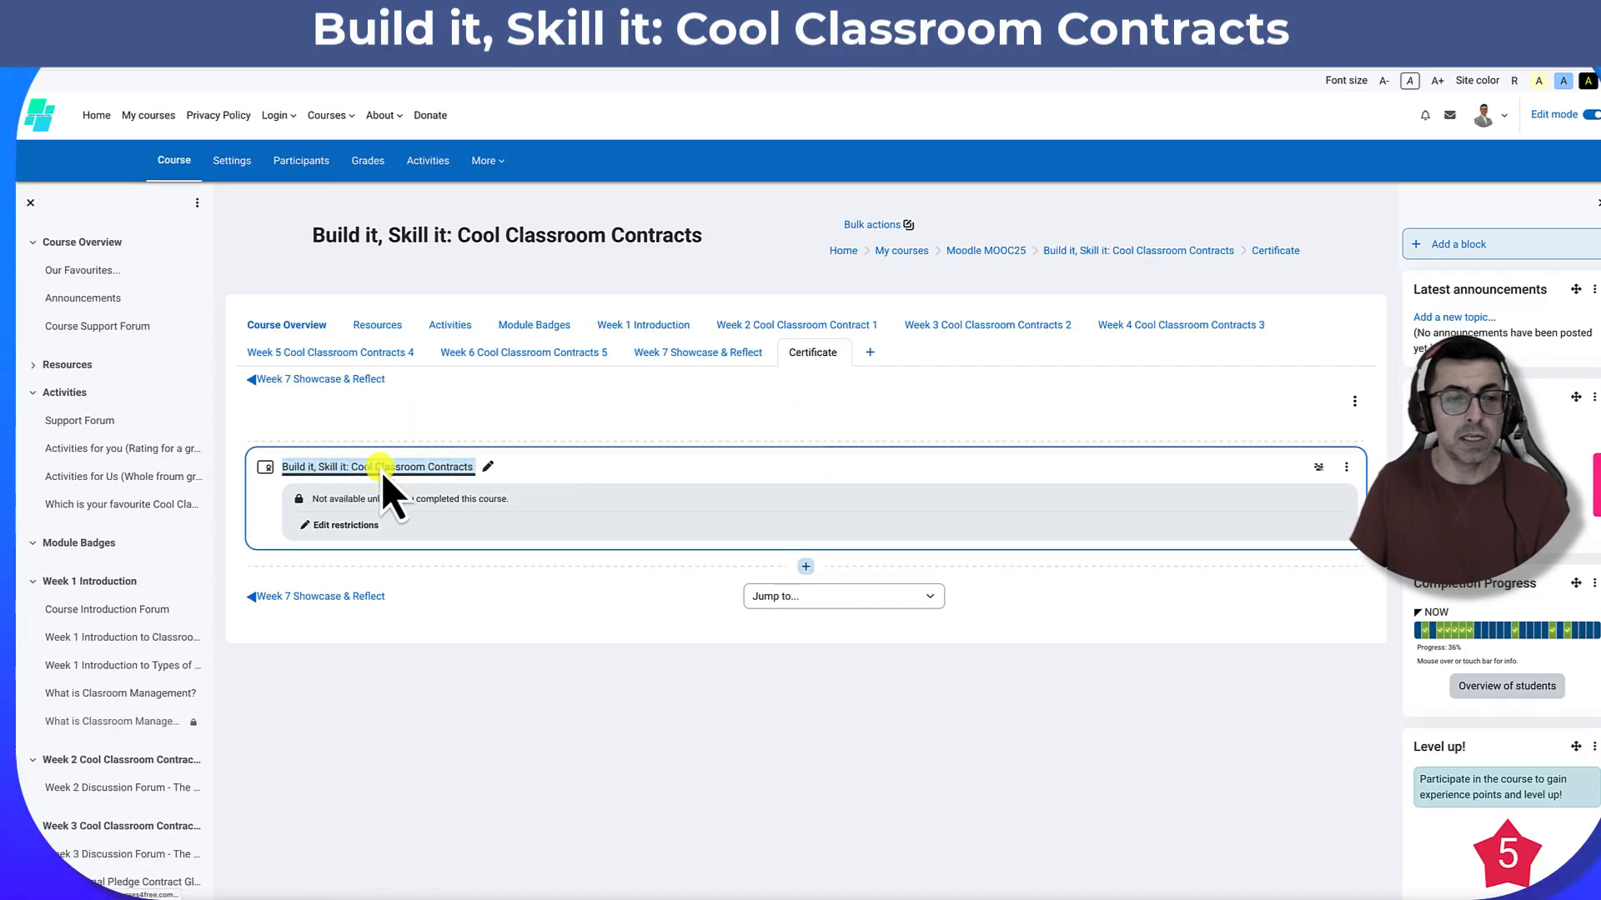